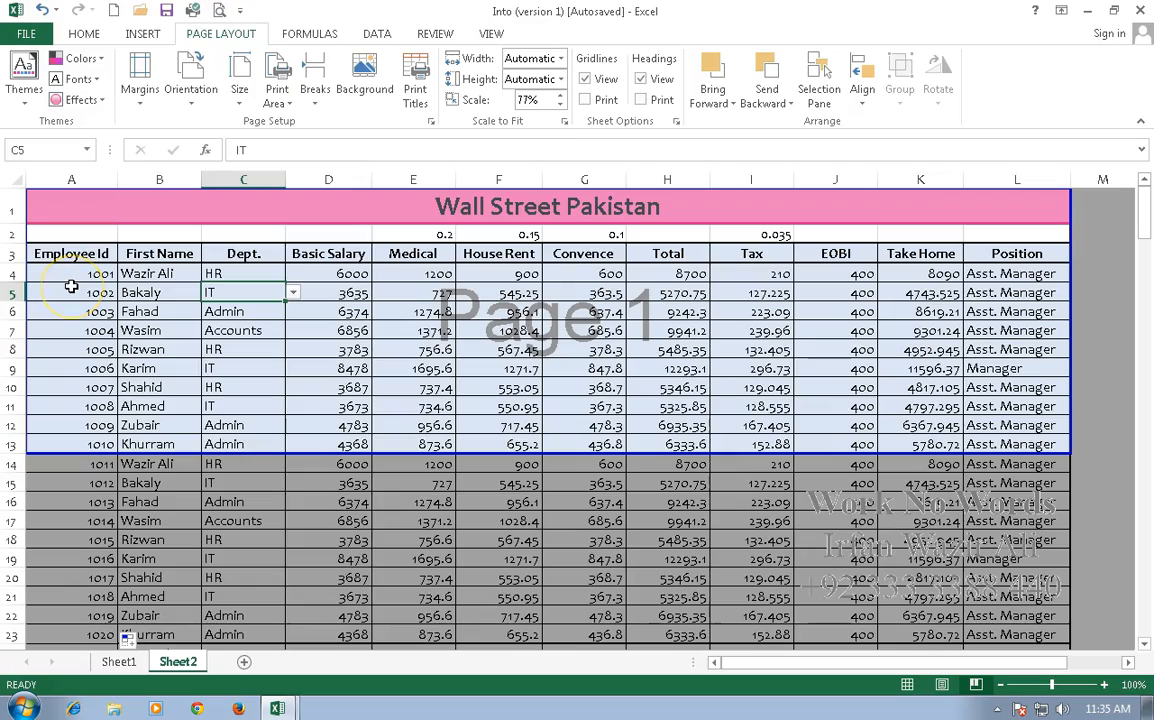
Step: Look through the employee records on Sheet2 and check the current print area in the print preview
scroll(71, 287, "down", 3)
scroll(71, 287, "down", 4)
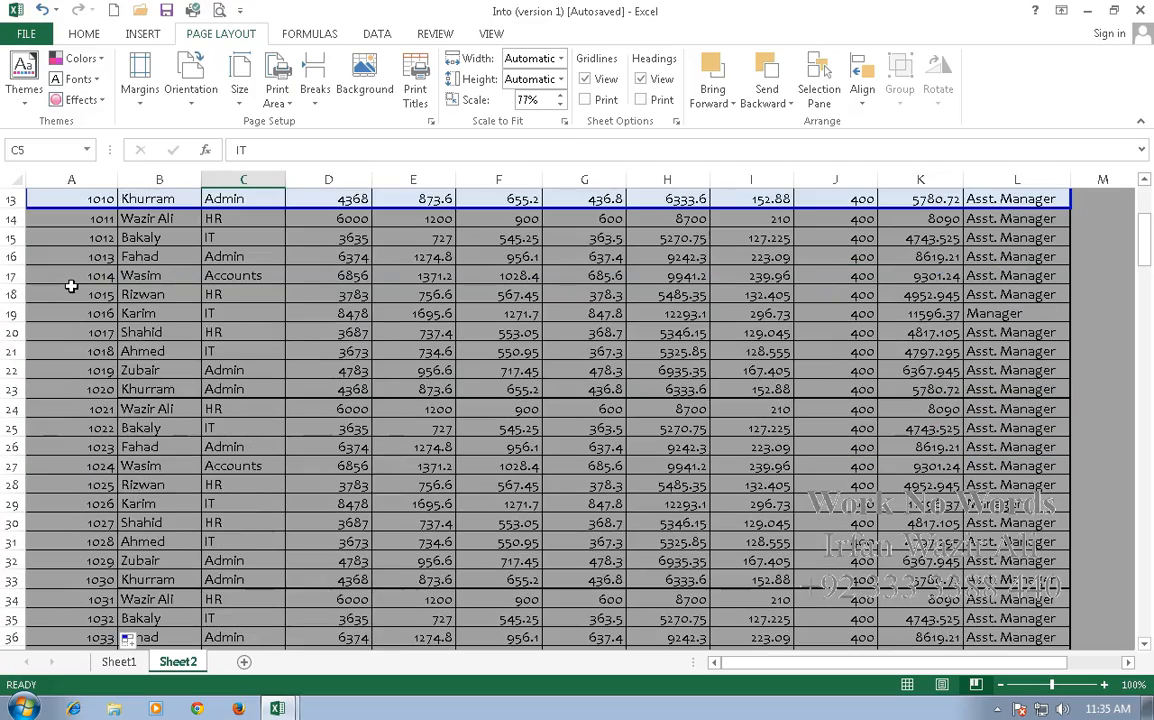
scroll(71, 287, "down", 2)
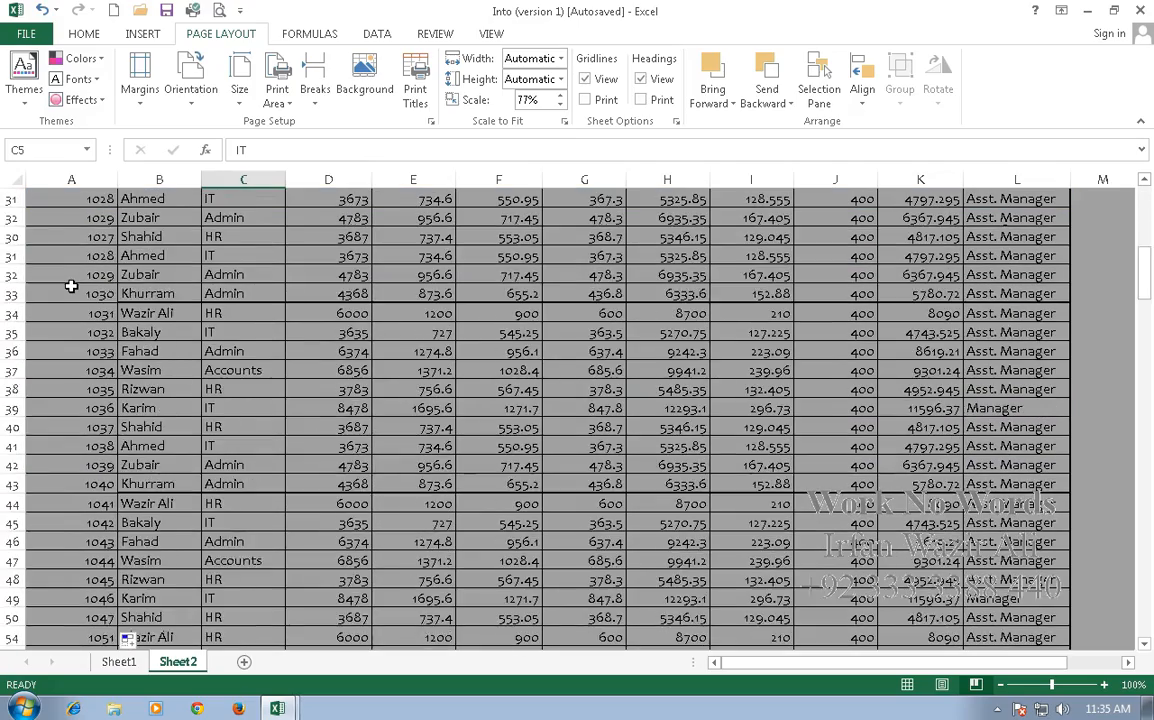
scroll(71, 287, "up", 9)
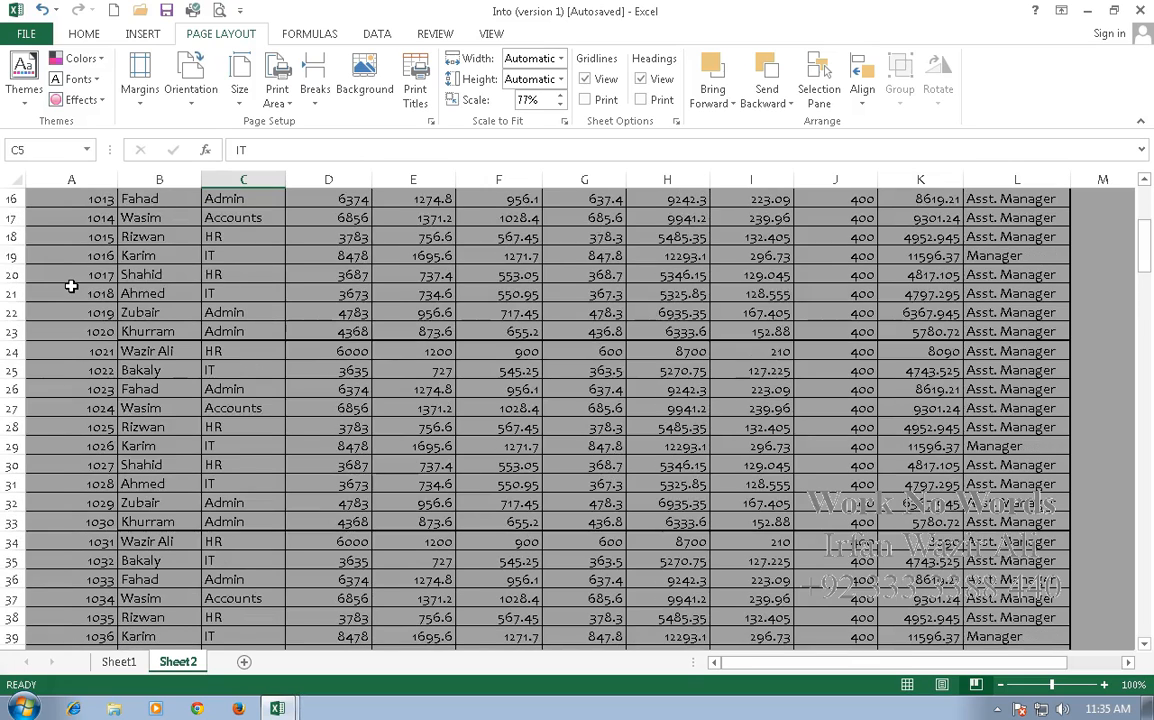
left_click(86, 272)
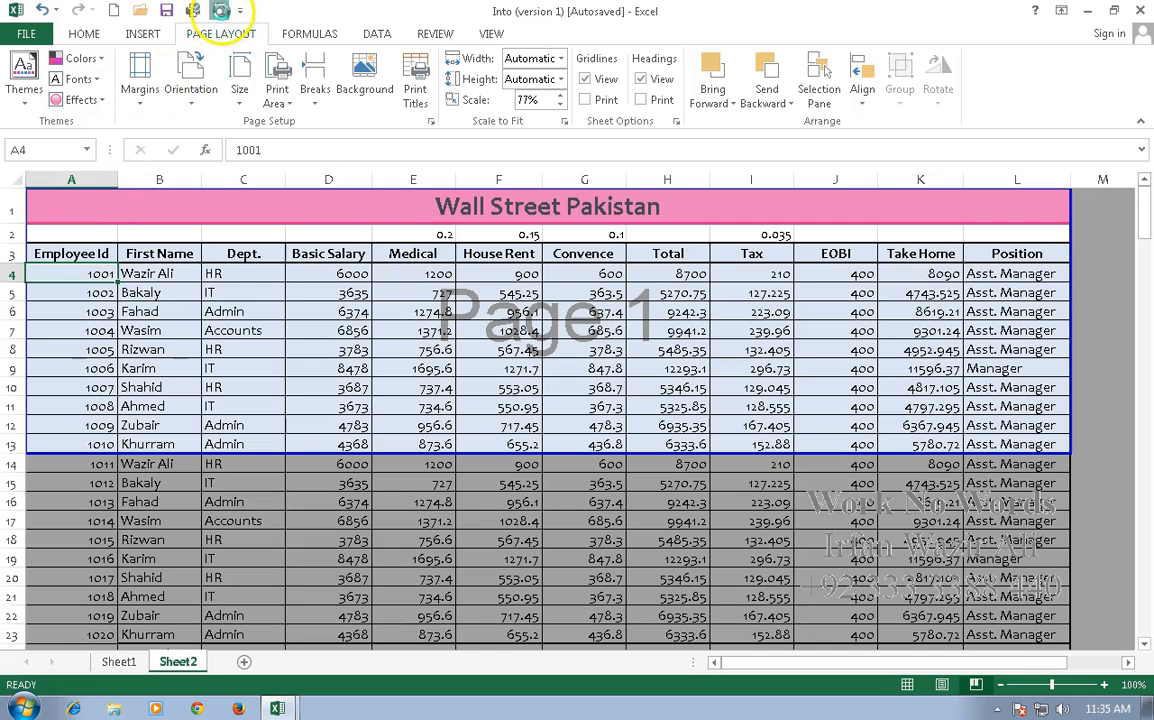
left_click(193, 10)
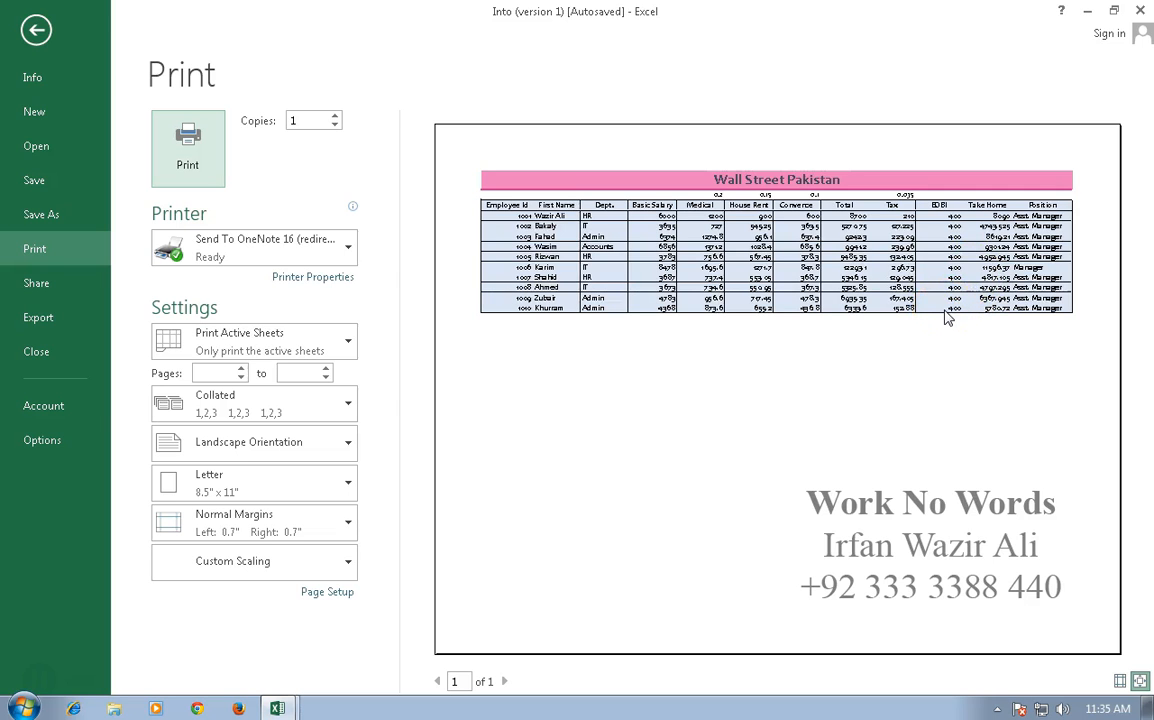
key("Escape")
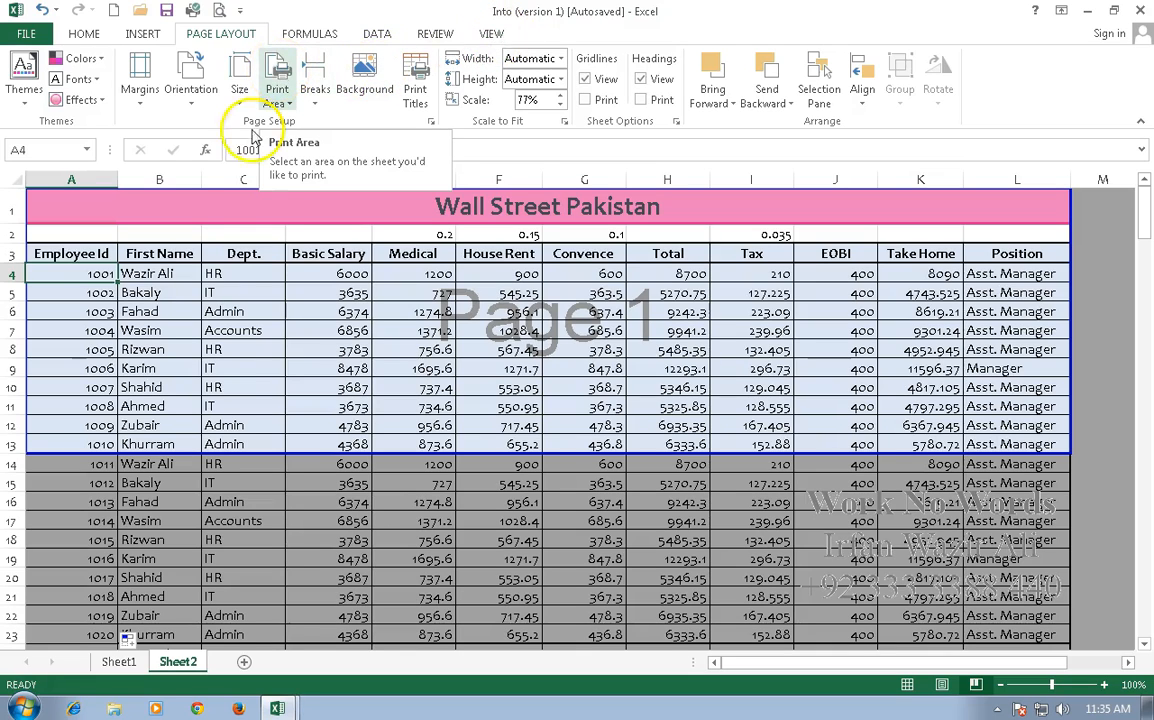
Step: Set the print area to the range A1:L23 and check it in the print preview
left_click_drag(64, 206, 703, 636)
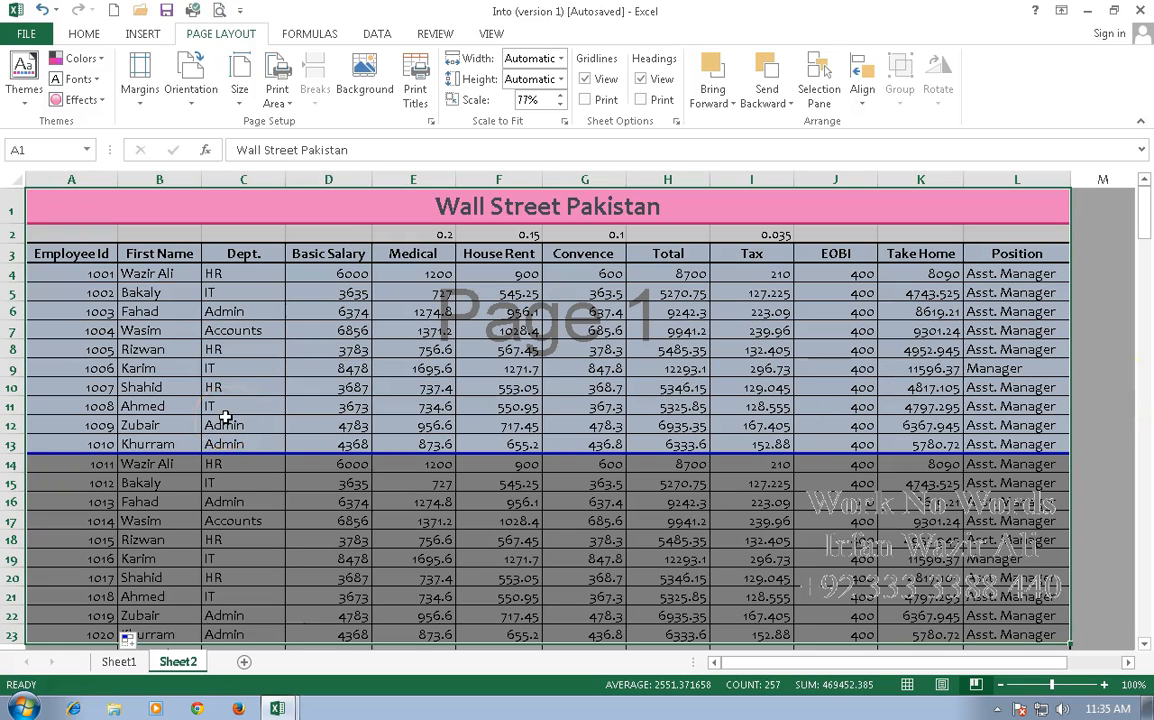
scroll(226, 416, "down", 1)
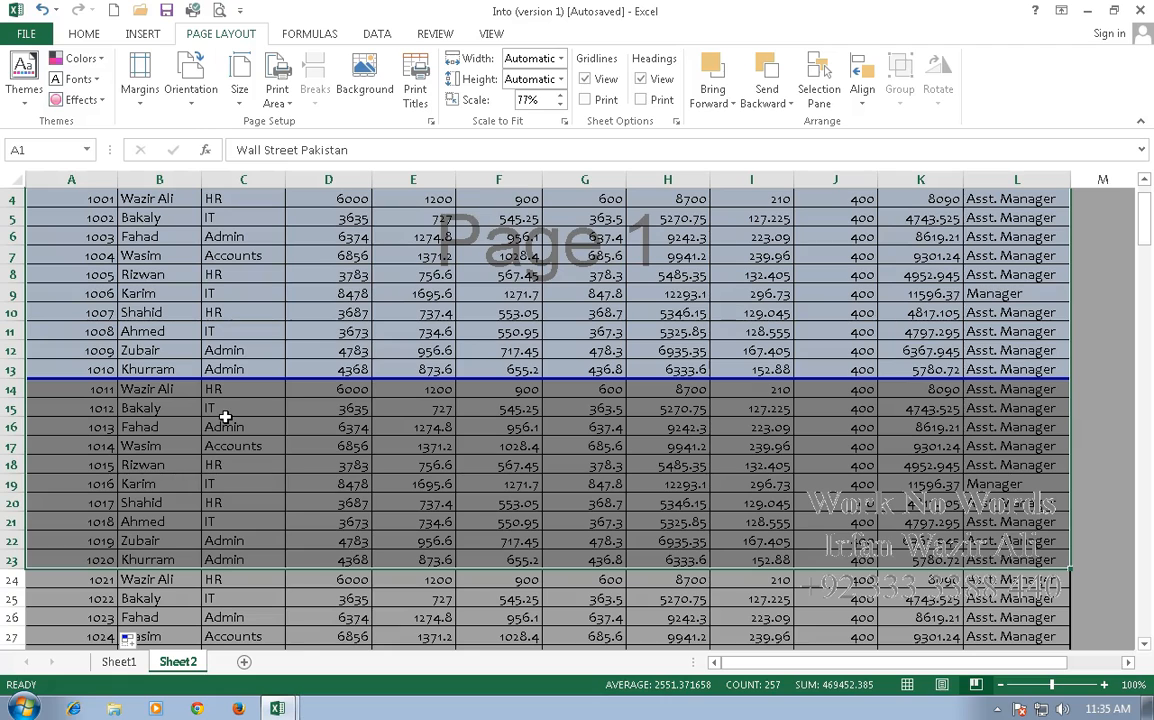
left_click(279, 96)
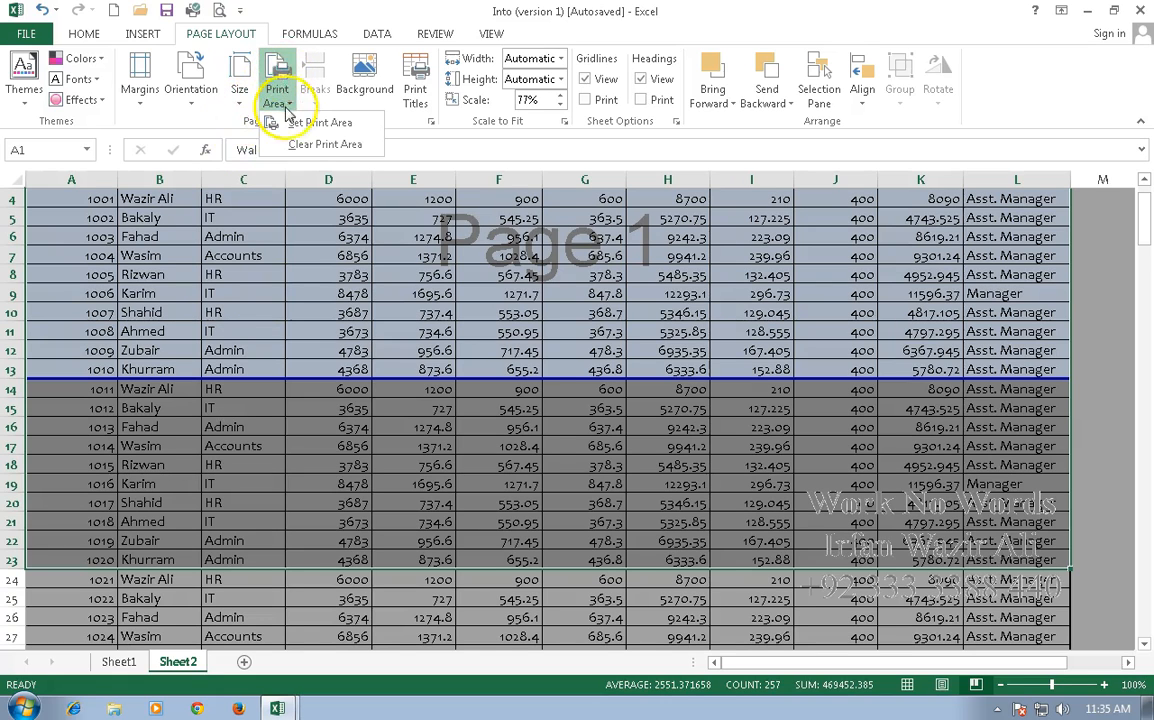
left_click(315, 122)
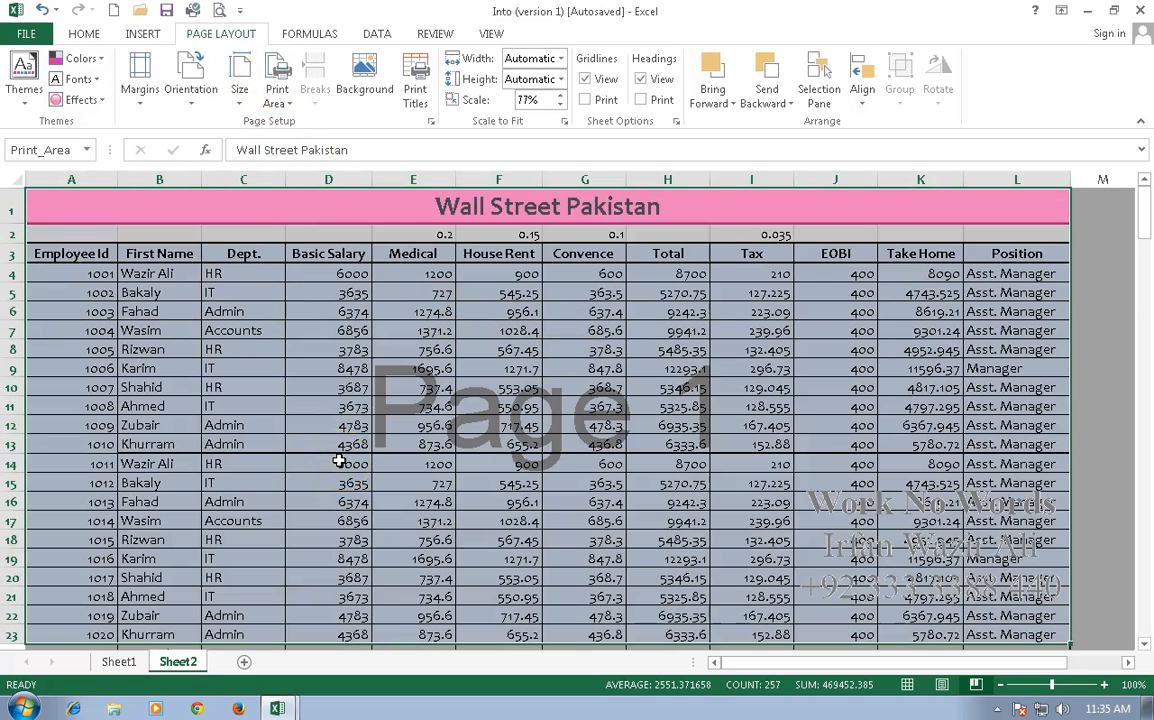
scroll(340, 461, "down", 2)
left_click(322, 544)
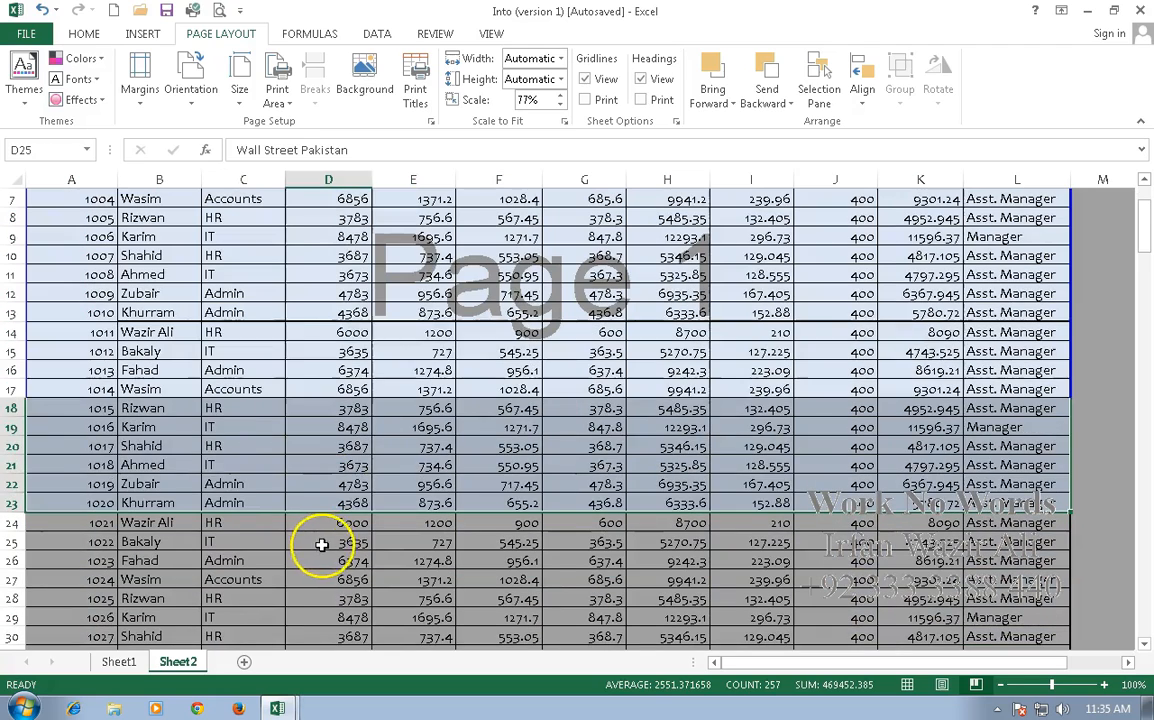
left_click(193, 10)
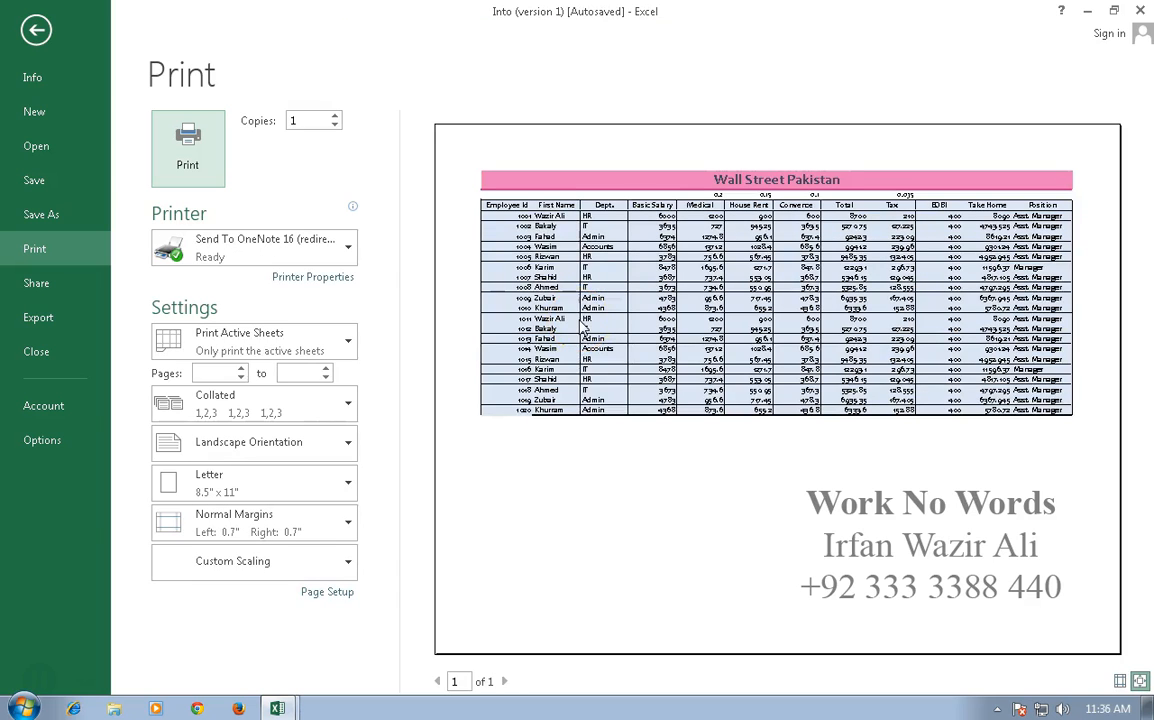
key("Escape")
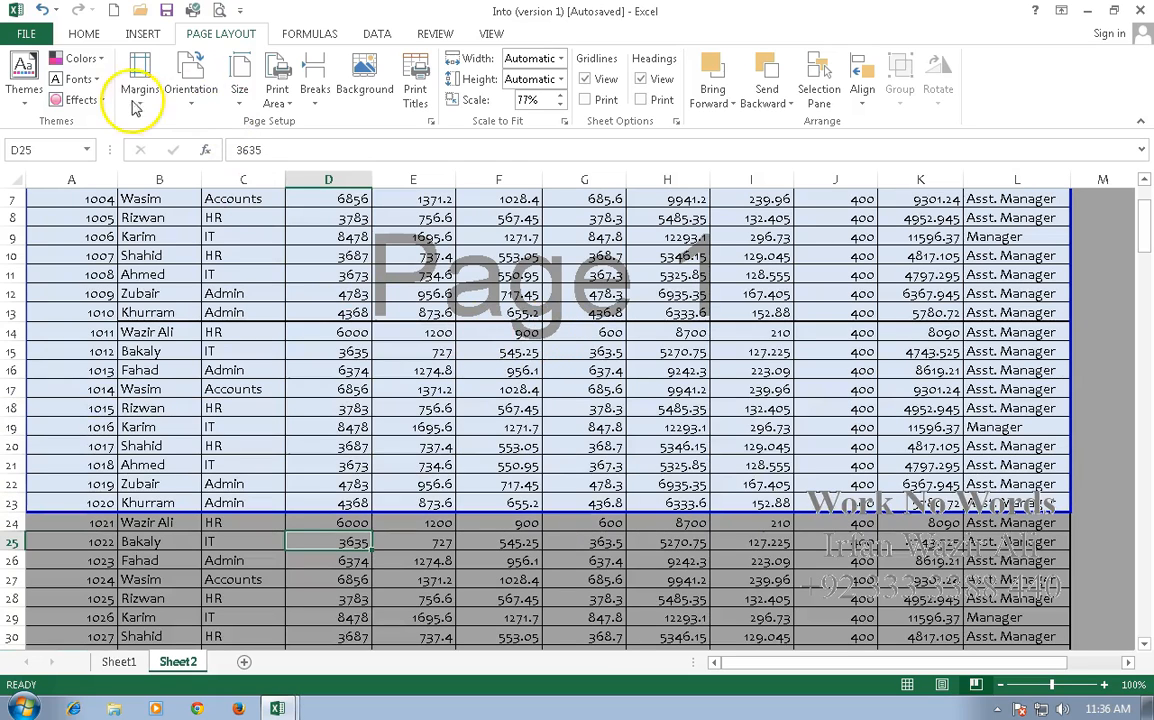
Step: Clear the print area of Sheet2
left_click(279, 88)
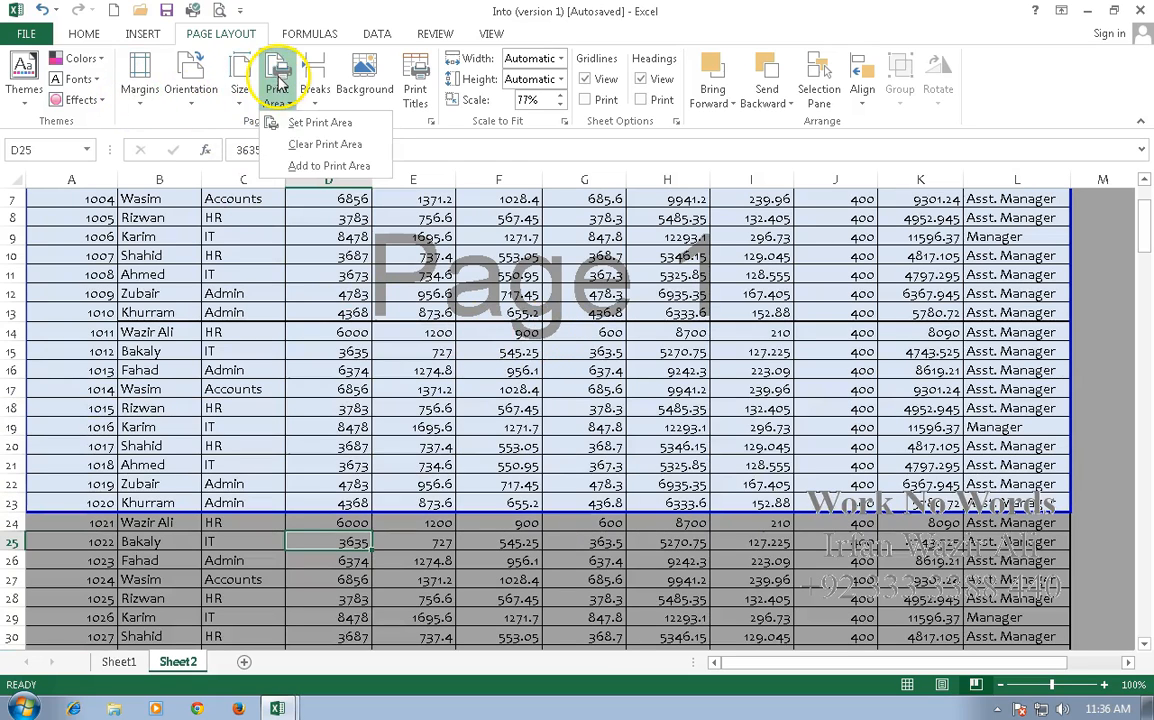
left_click(325, 144)
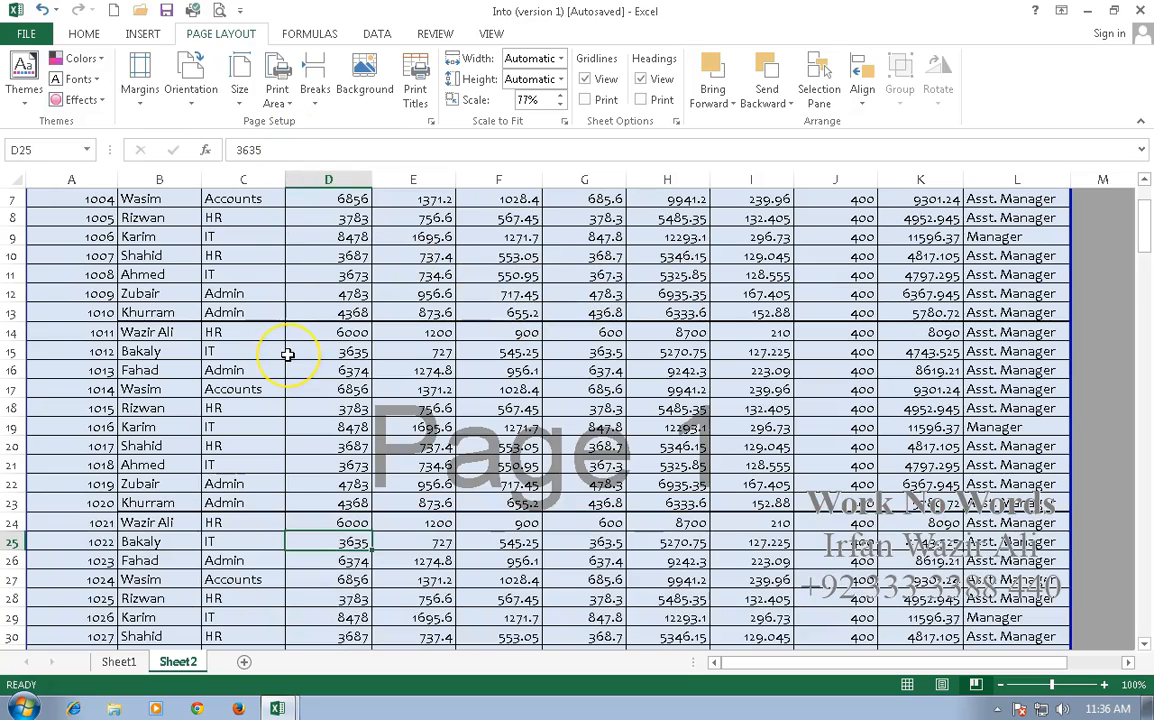
scroll(287, 354, "up", 2)
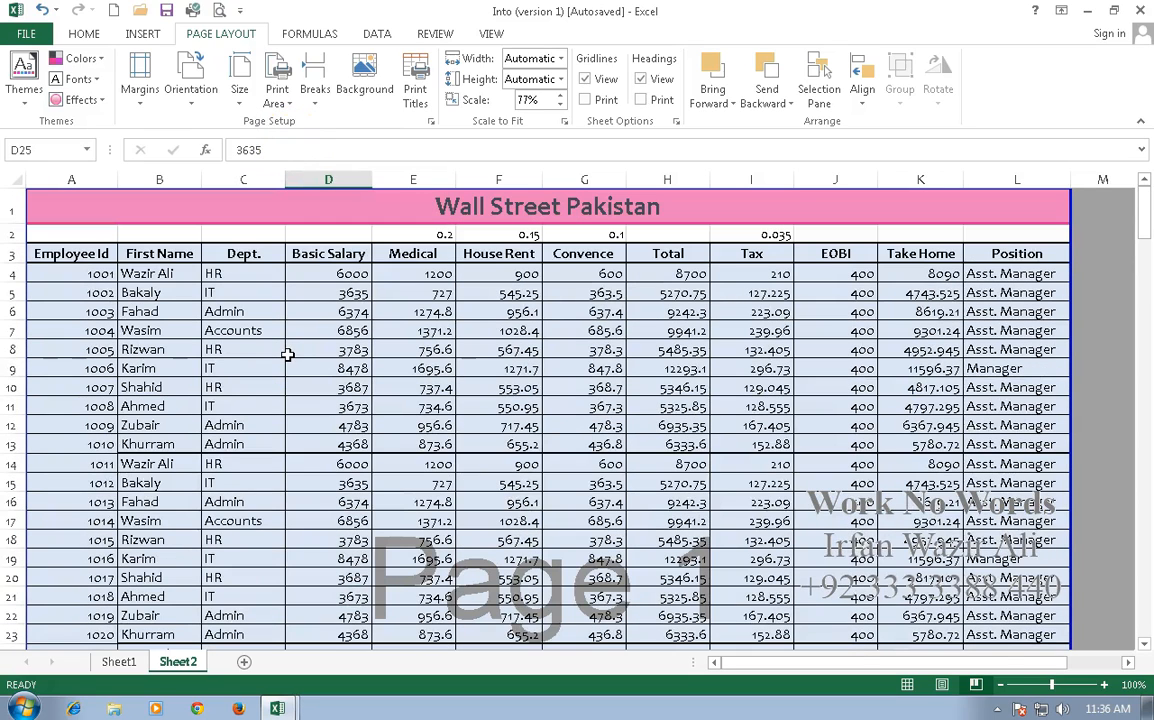
Step: Preview the whole sheet's printout and page through it to page 5
left_click(219, 11)
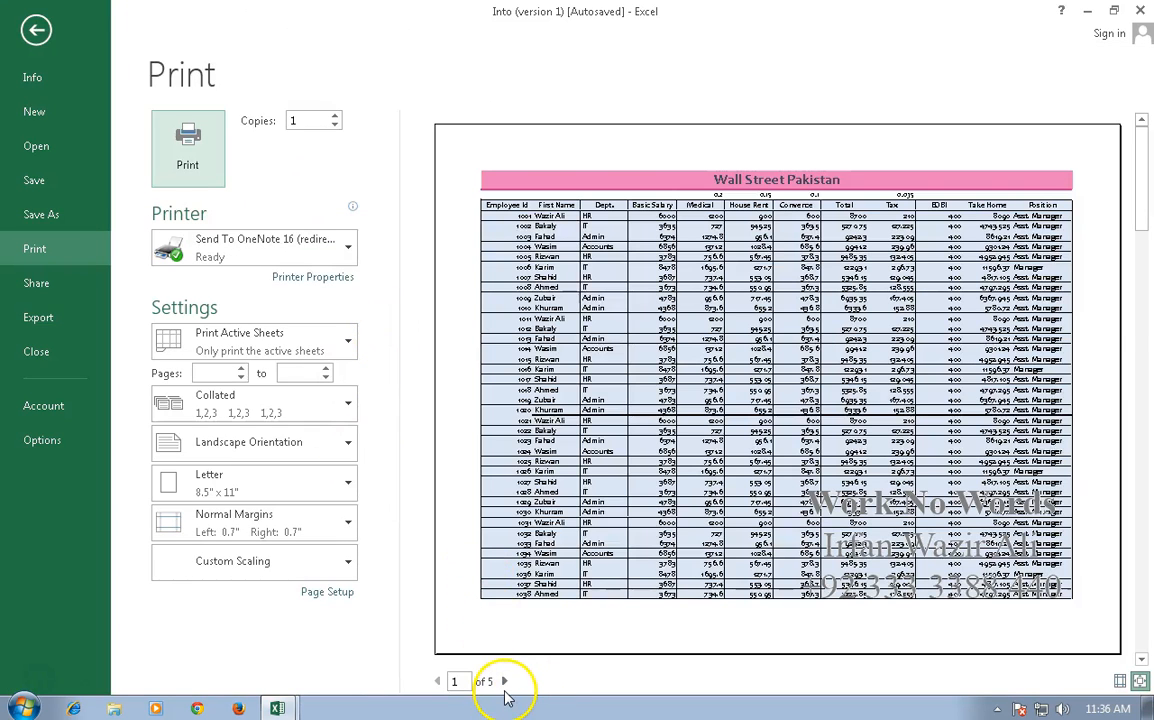
left_click(504, 681)
left_click(504, 681)
left_click(504, 681)
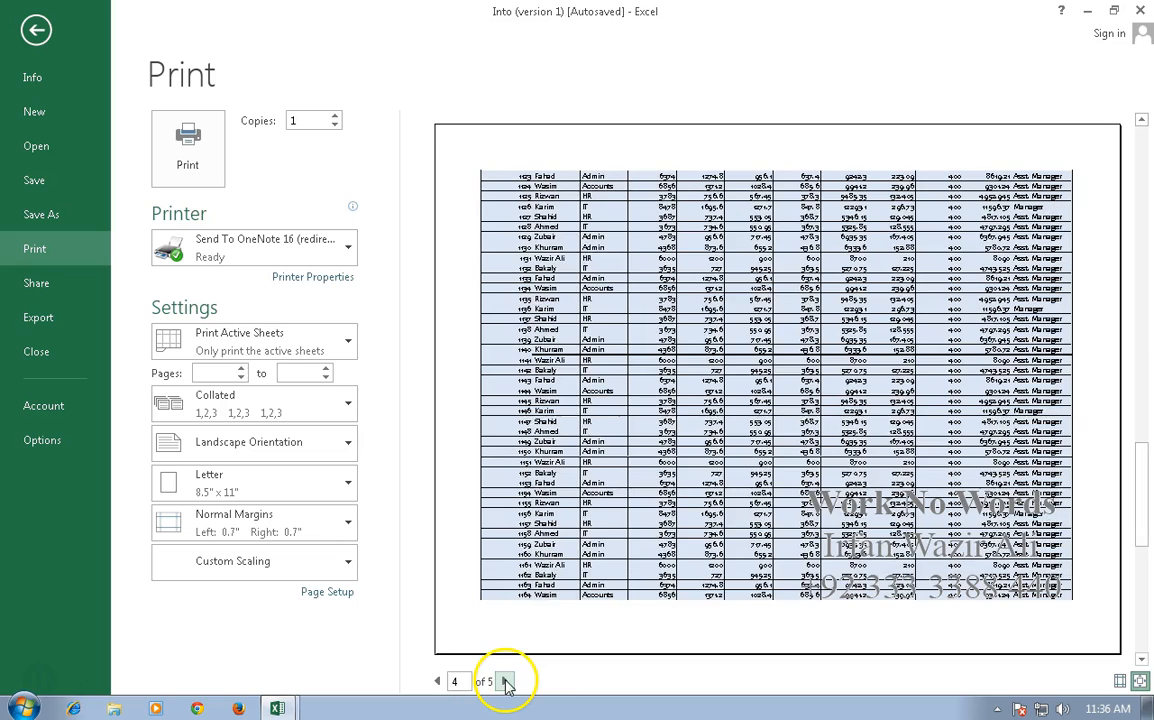
left_click(504, 681)
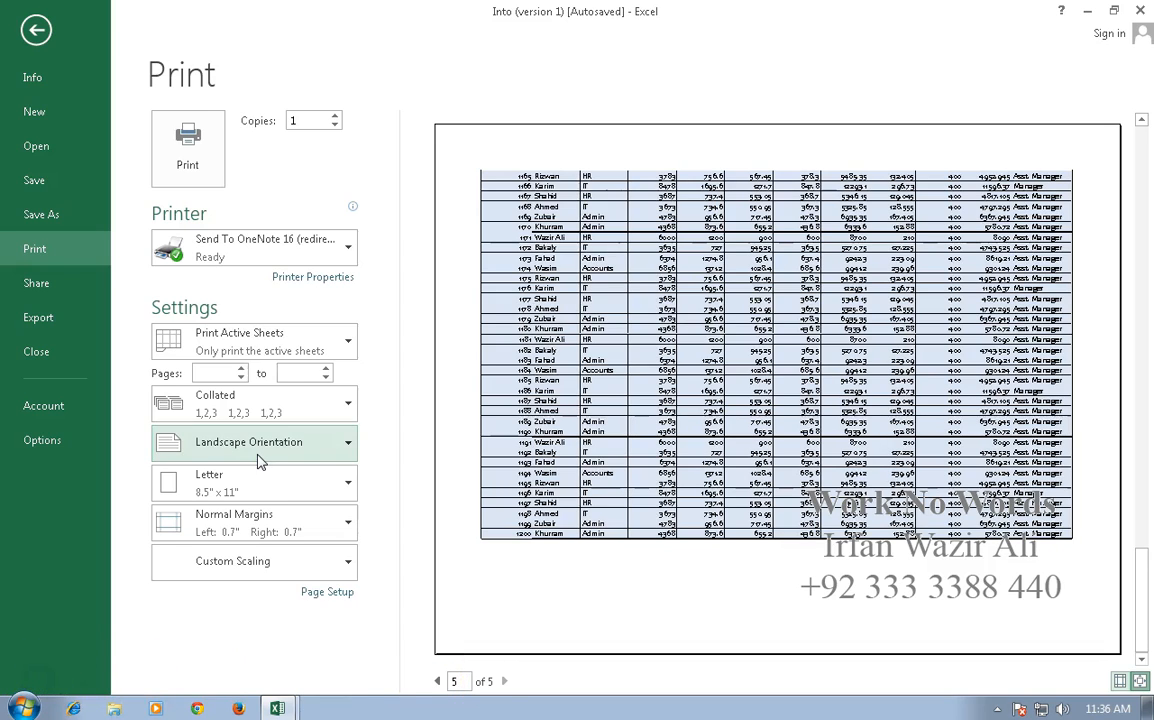
Step: Raise the number of print copies to 2 and return it to 1
left_click(189, 152)
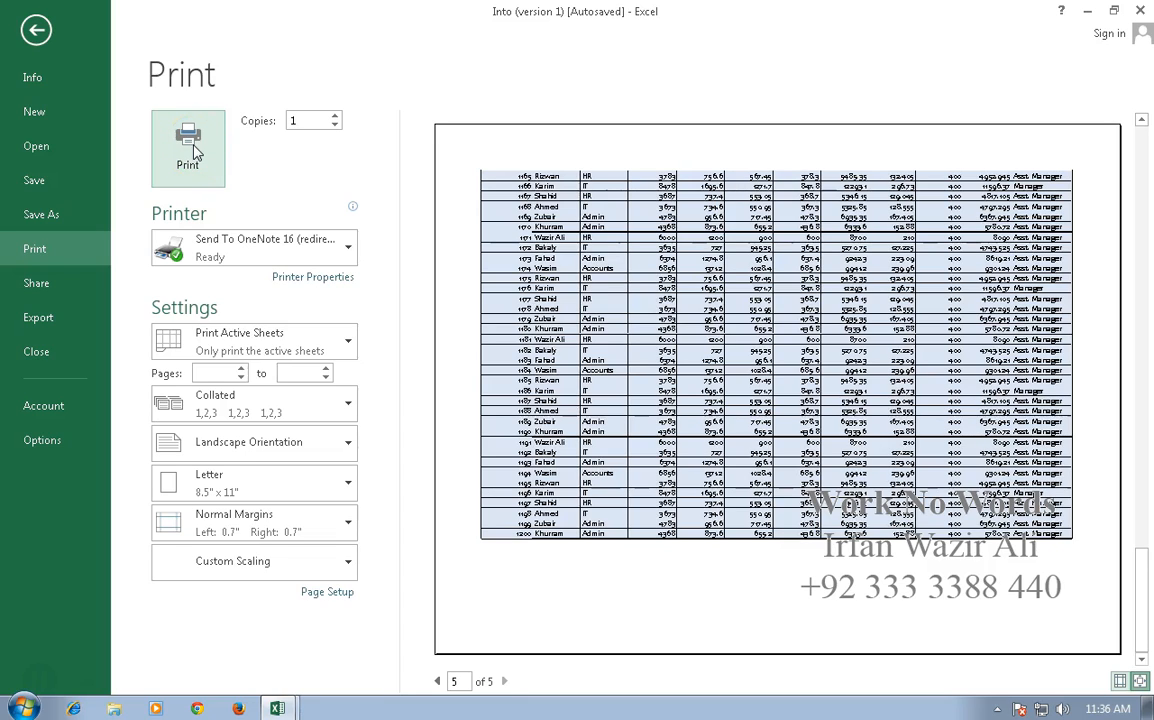
left_click(305, 120)
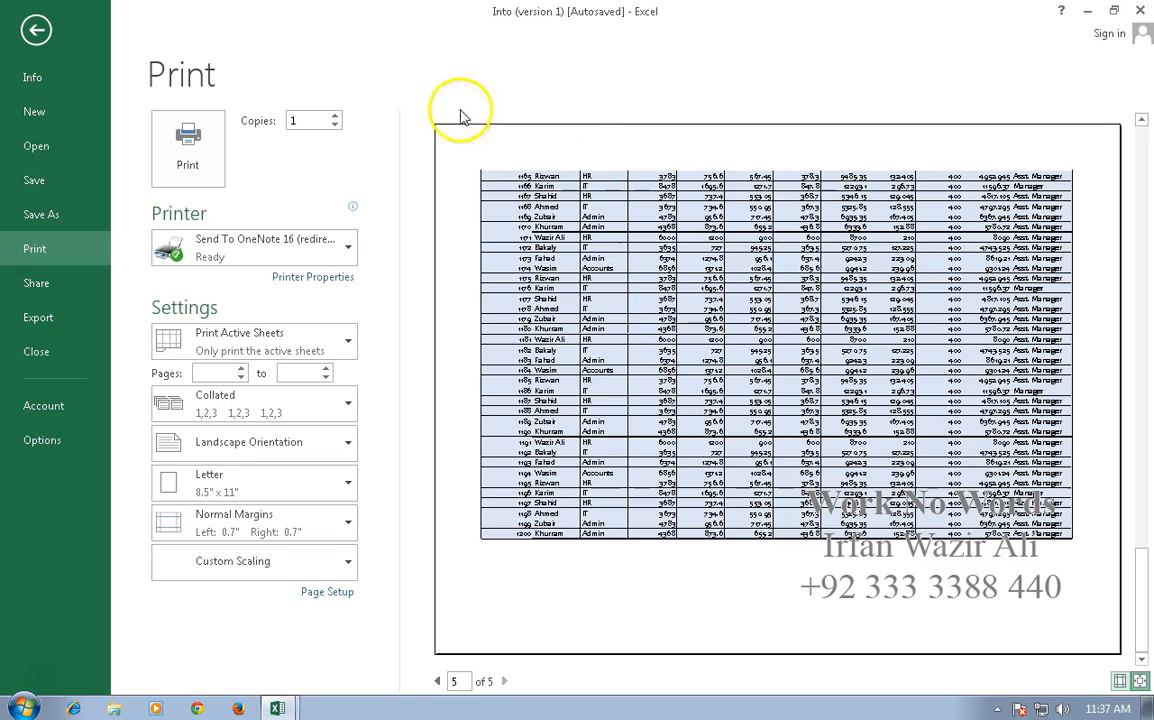
left_click(335, 116)
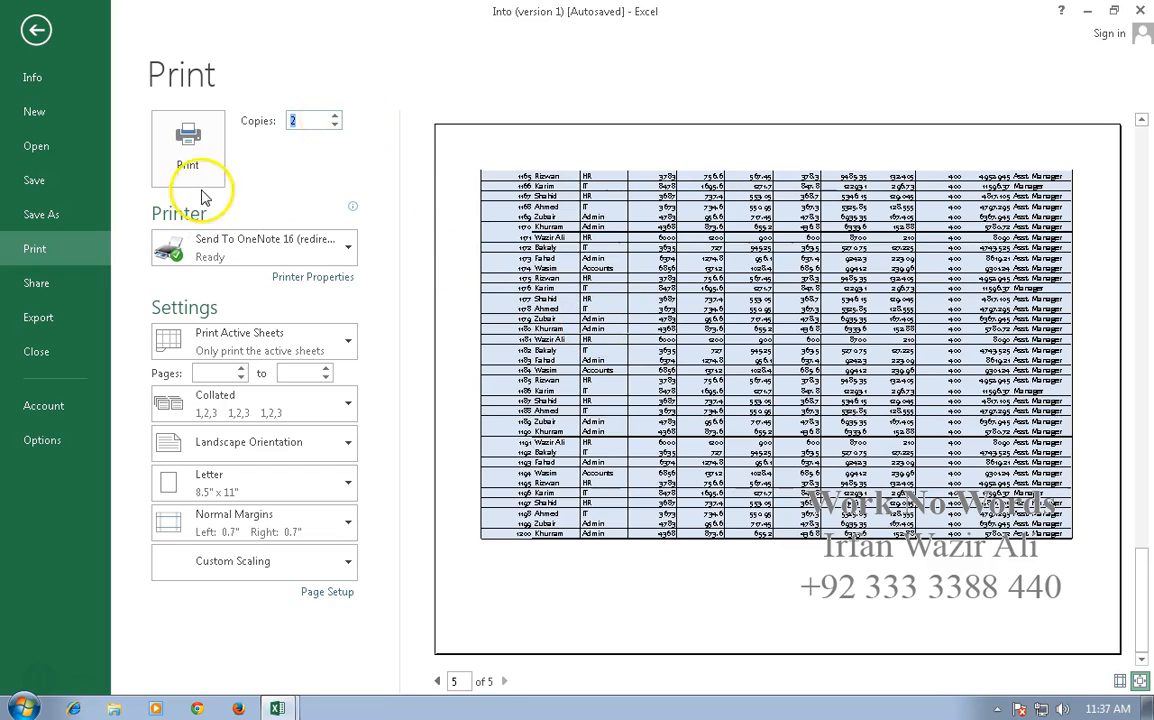
left_click(335, 125)
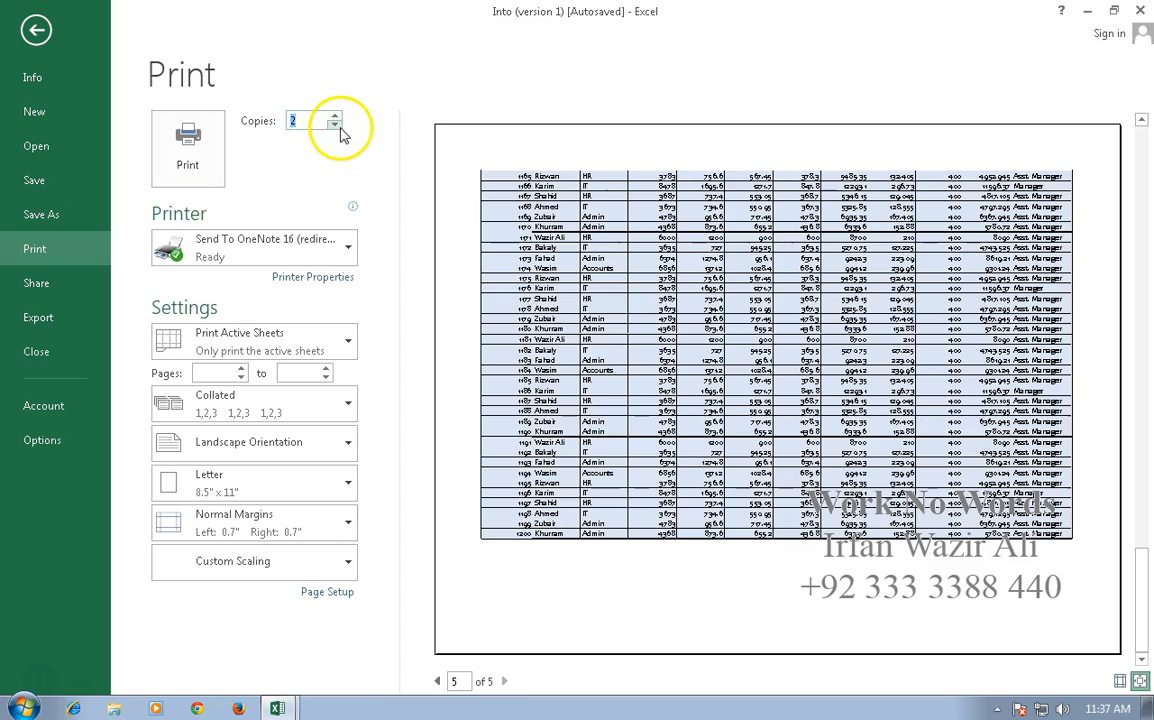
Step: Limit the printout to pages 1 to 3
left_click(207, 374)
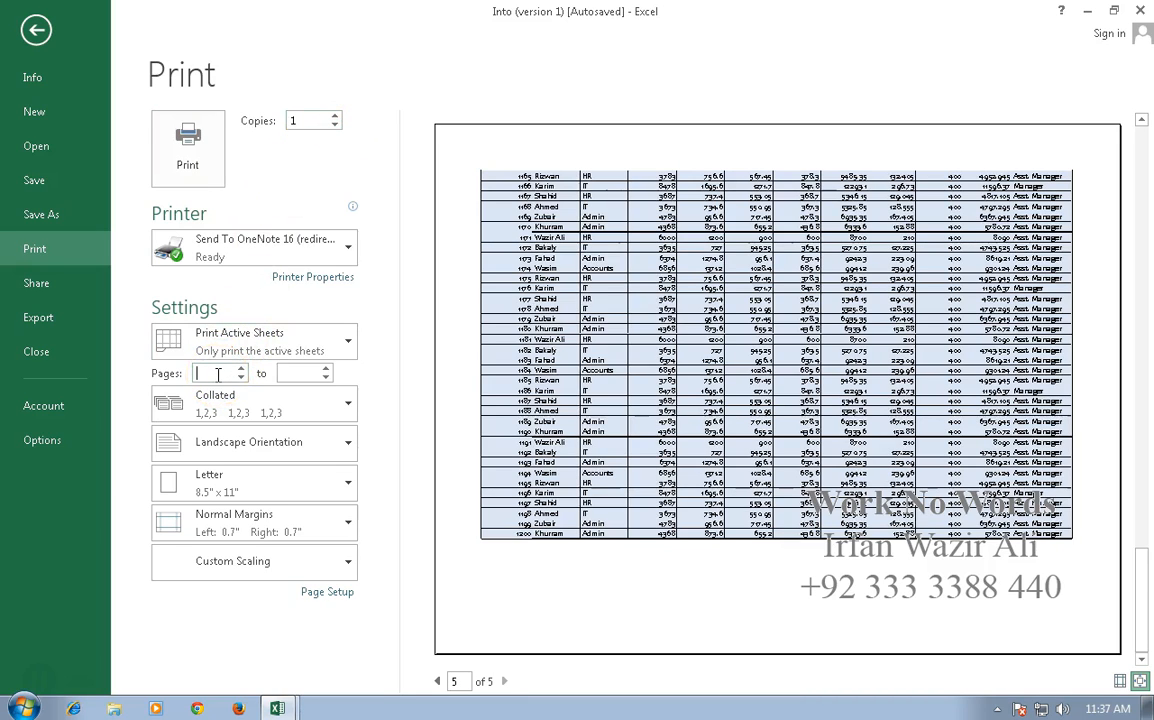
type("1")
left_click(301, 374)
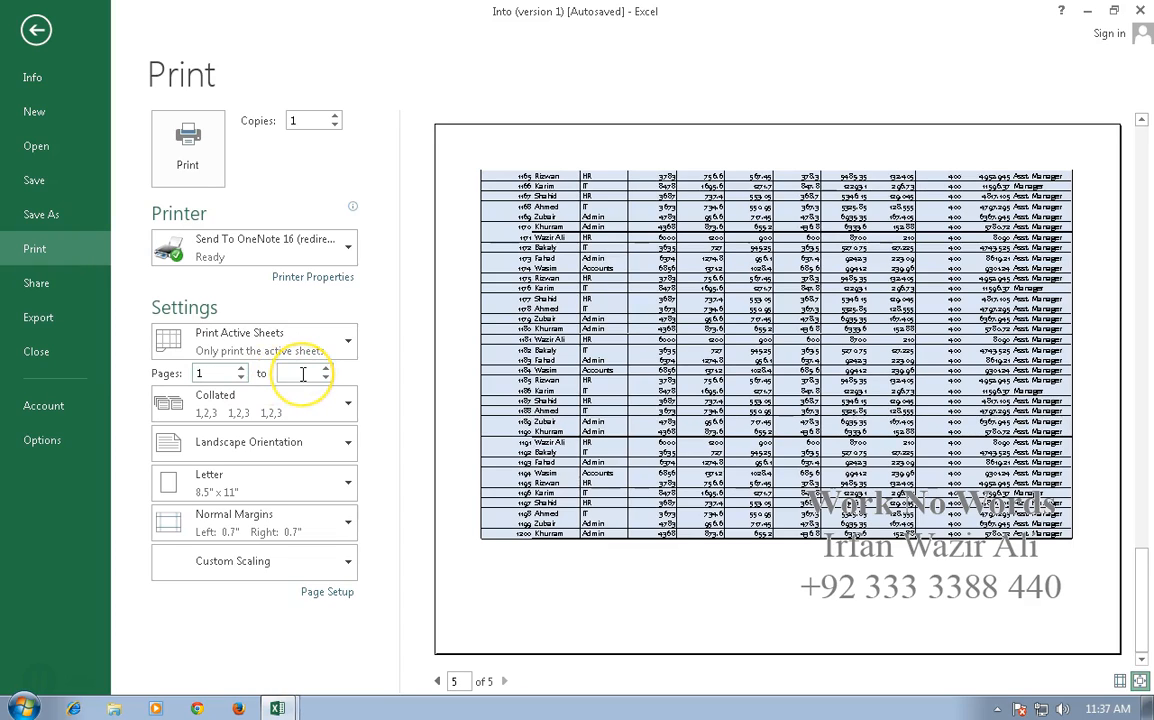
type("3")
Step: Look through the orientation, paper size and margin choices, keeping Landscape Orientation, Letter and Normal Margins
left_click(352, 442)
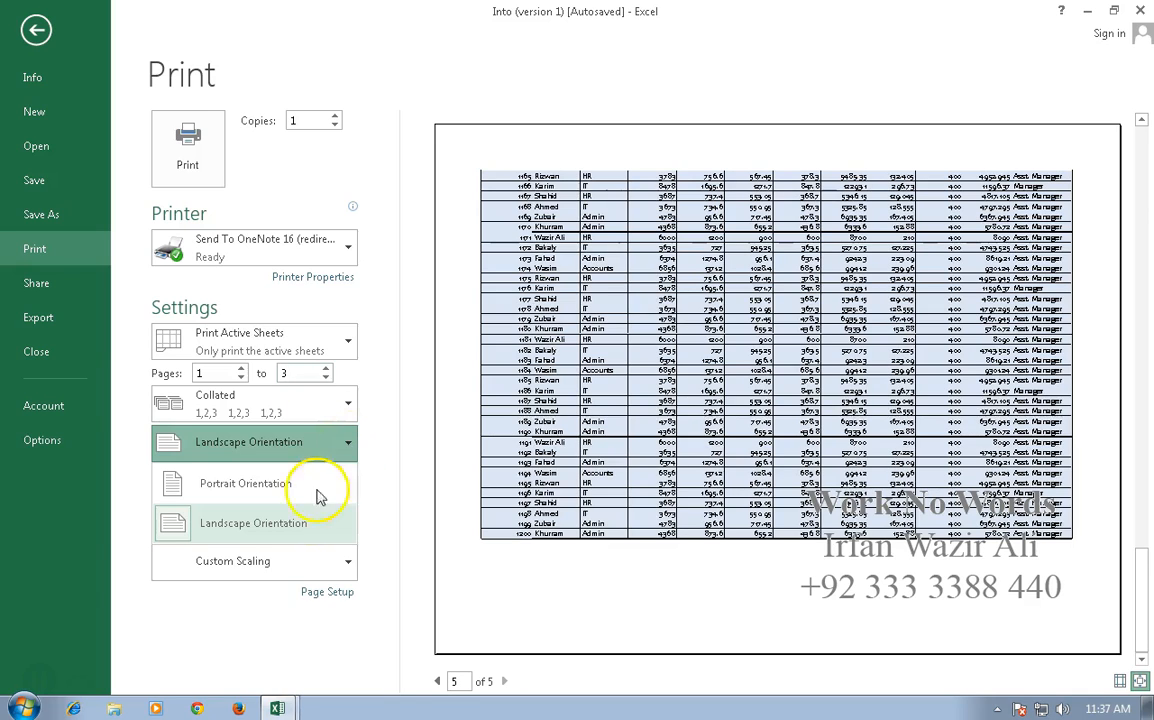
left_click(260, 532)
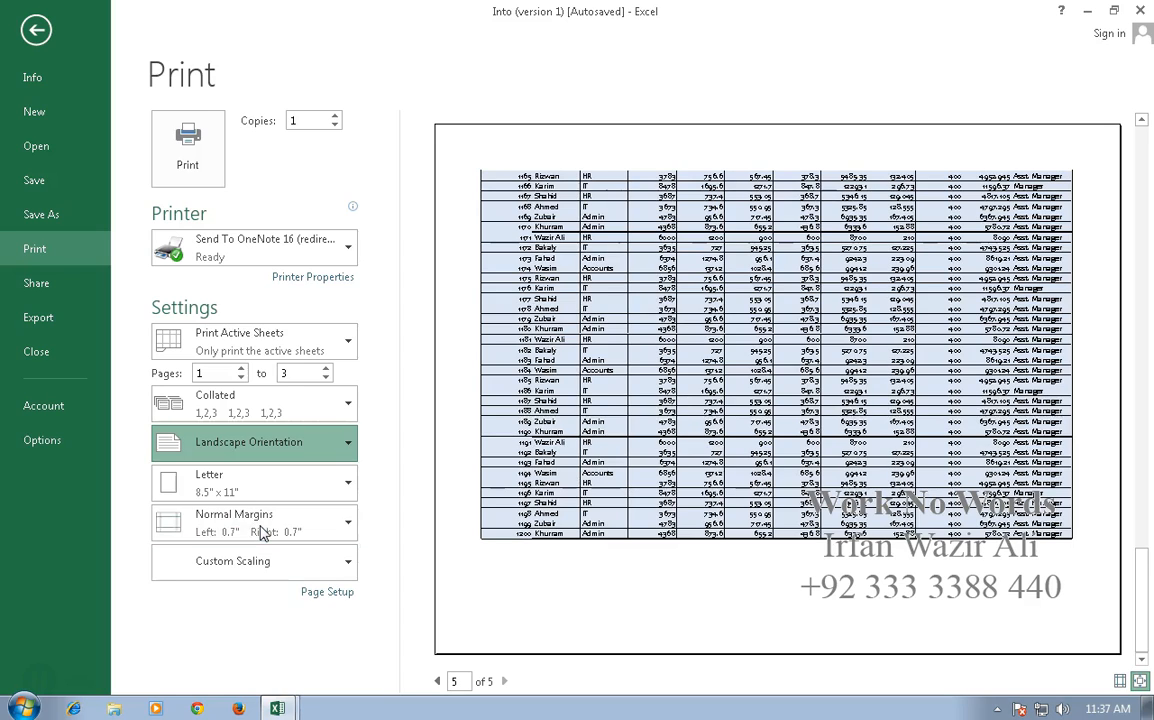
left_click(348, 484)
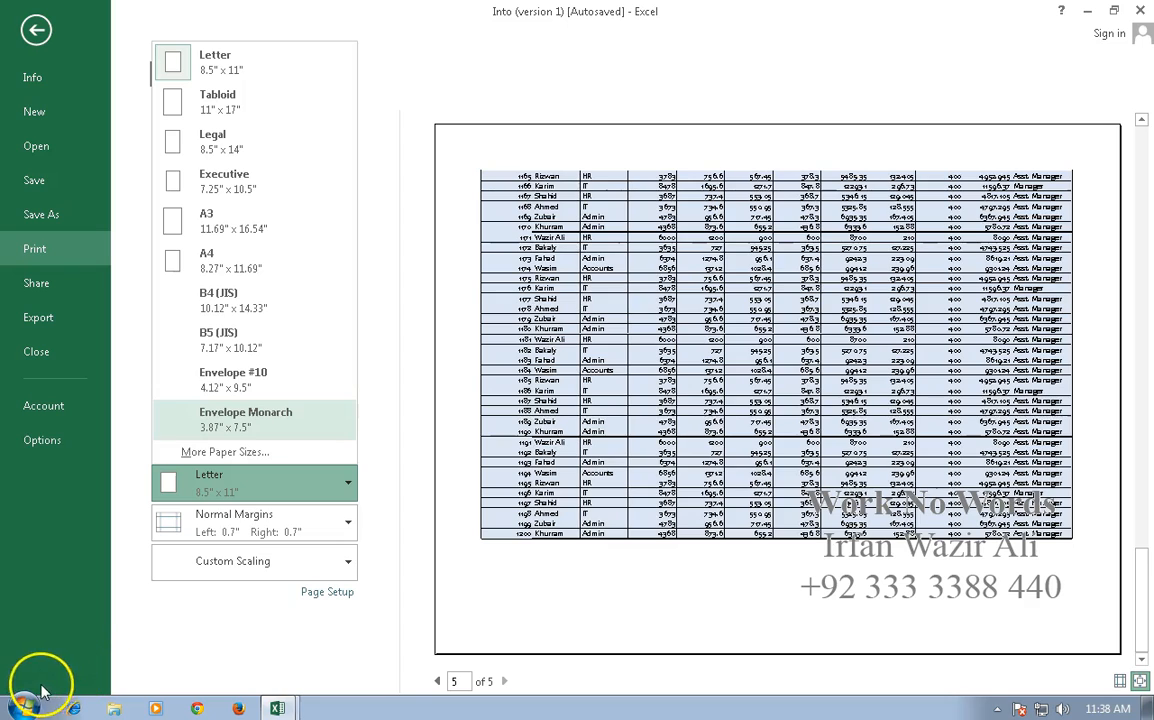
left_click(390, 368)
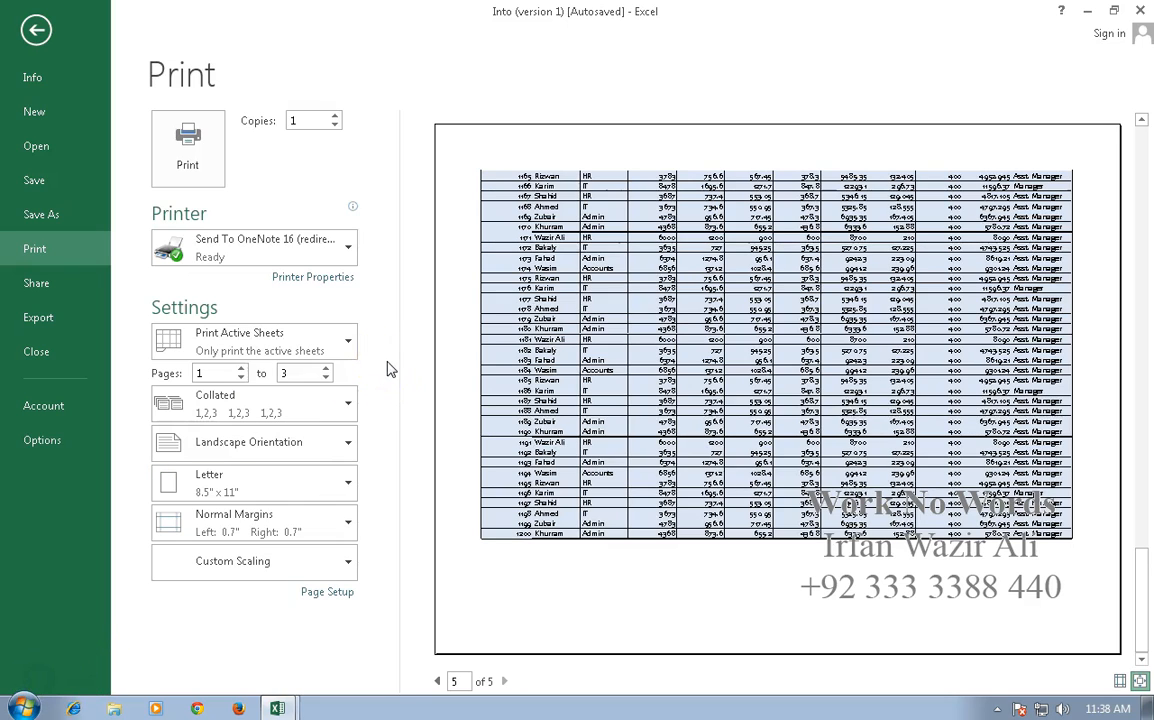
left_click(348, 527)
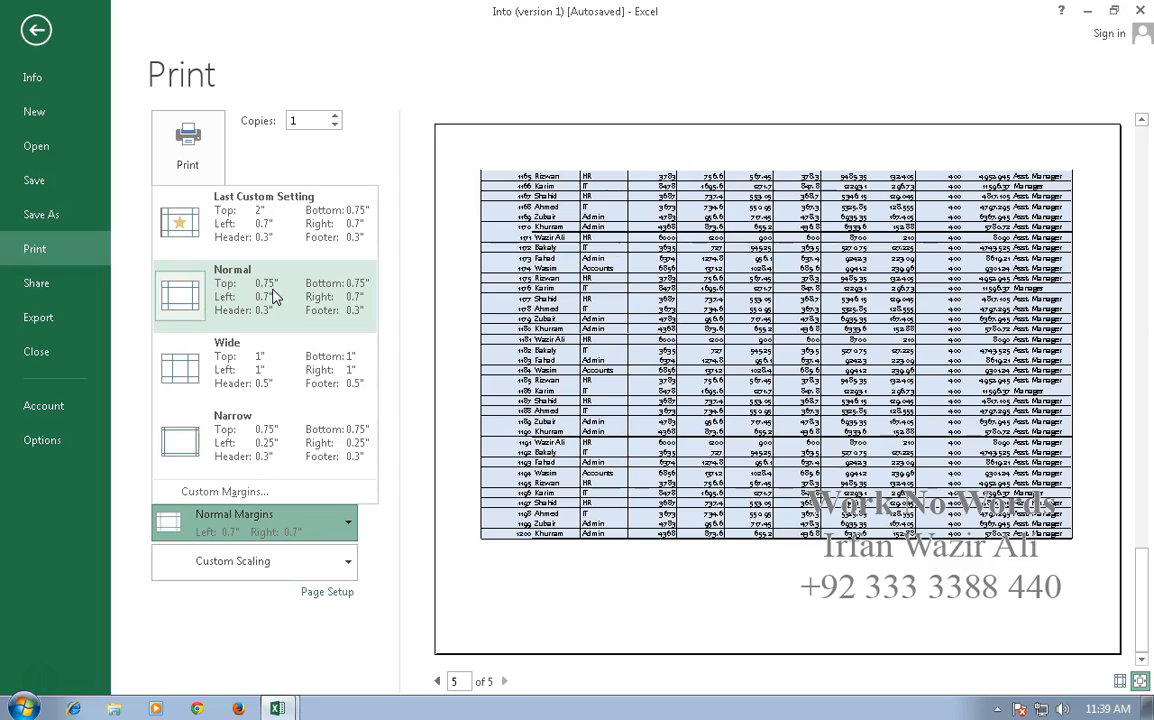
left_click(398, 315)
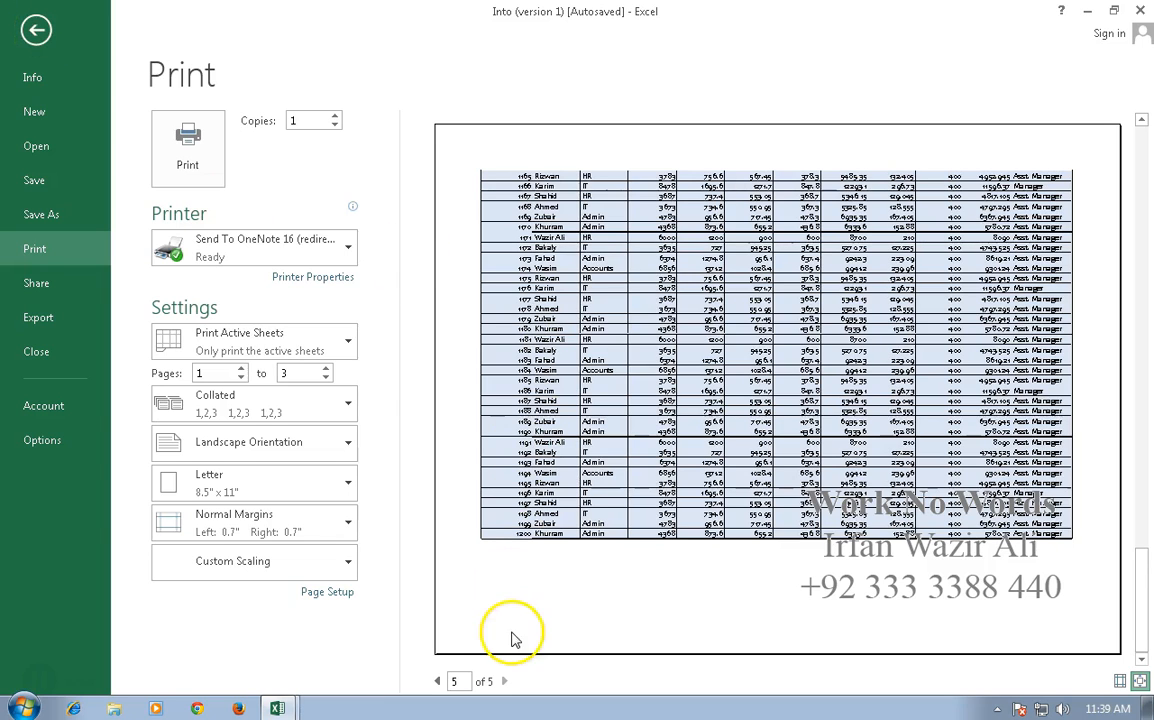
Step: Review pages 1 to 3 in the print preview and return to cell F8 on the worksheet
left_click(437, 681)
left_click(437, 681)
left_click(437, 681)
left_click(437, 681)
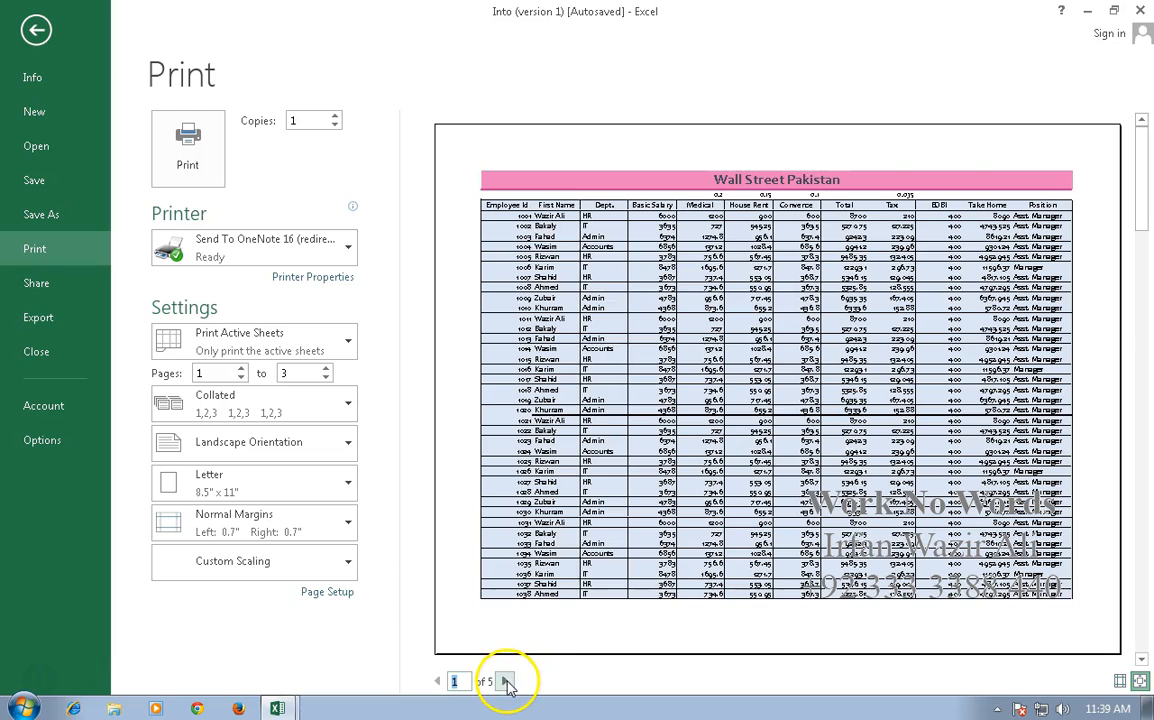
left_click(506, 681)
left_click(506, 681)
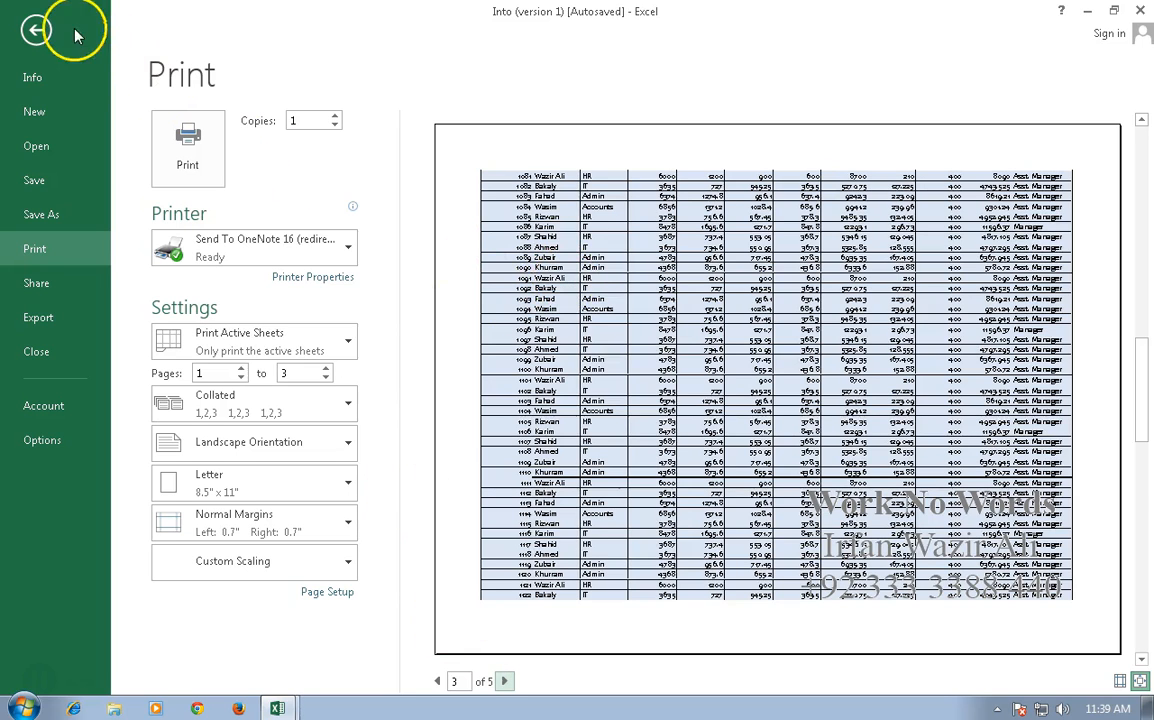
left_click(38, 31)
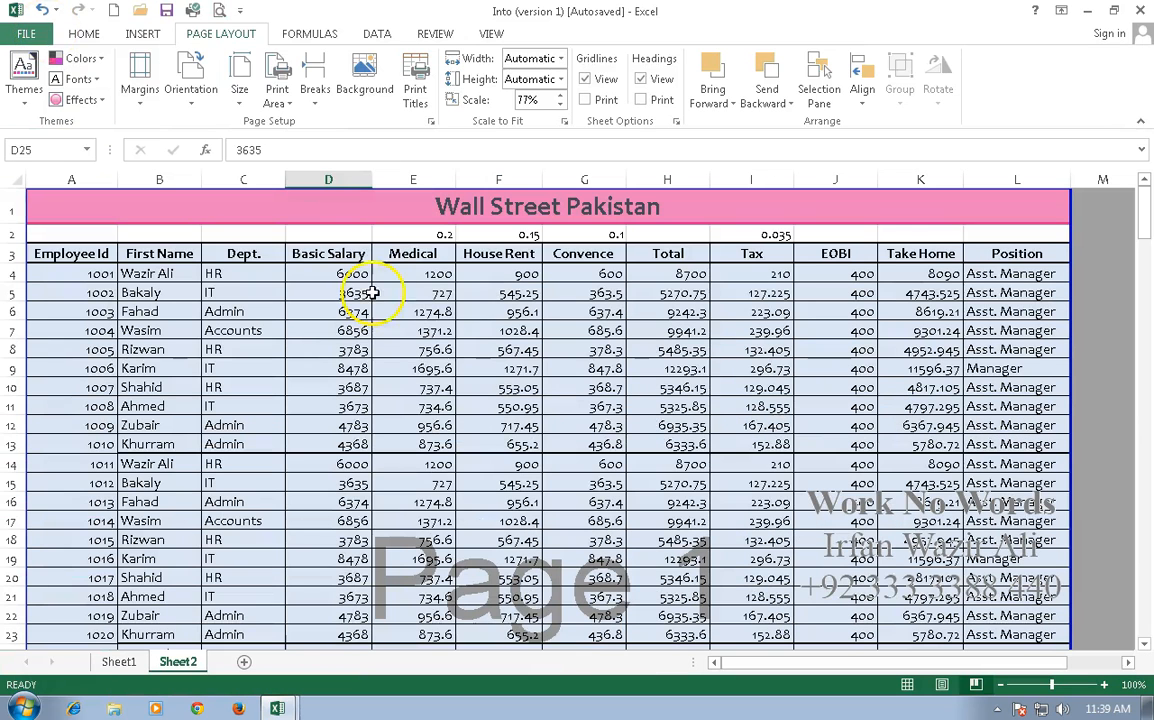
left_click(476, 352)
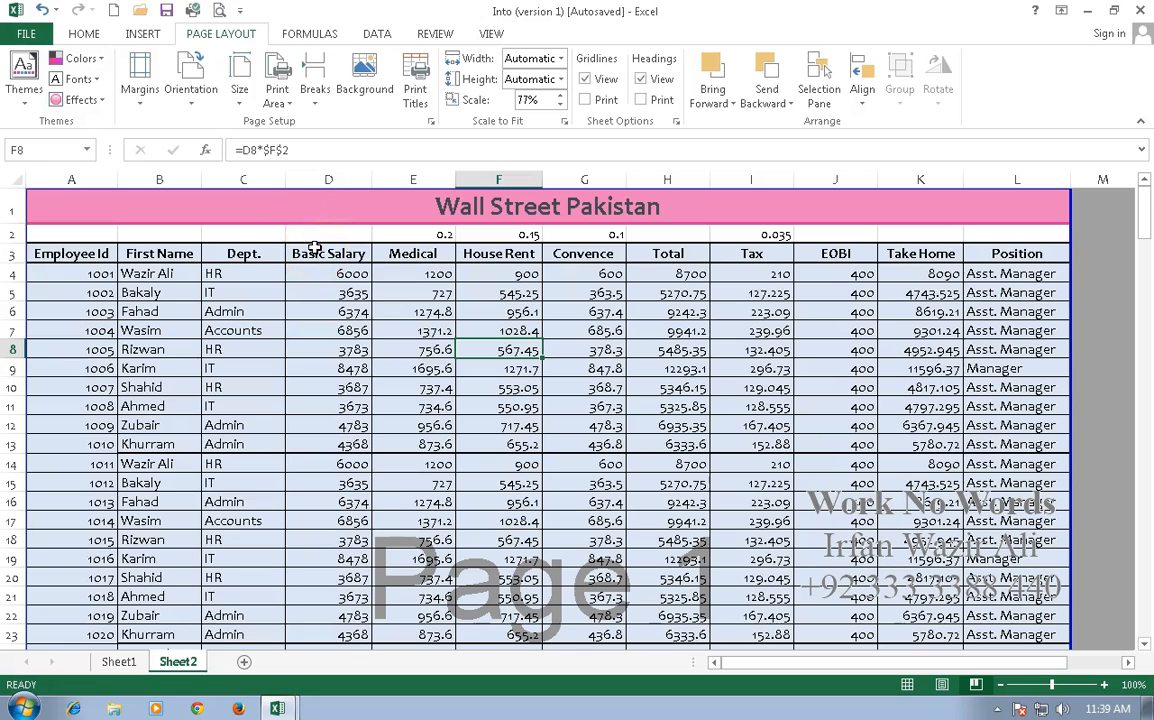
Step: Set rows $1:$3 as print titles repeating at the top of every page and open the print preview
left_click(429, 79)
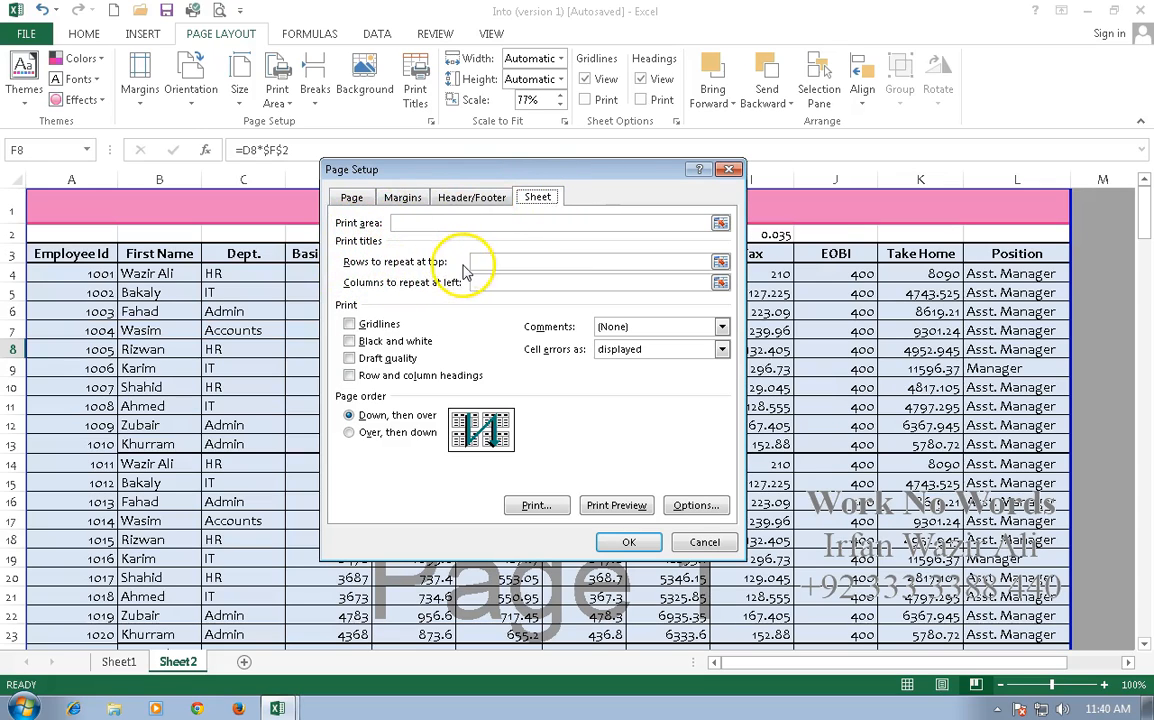
left_click(503, 262)
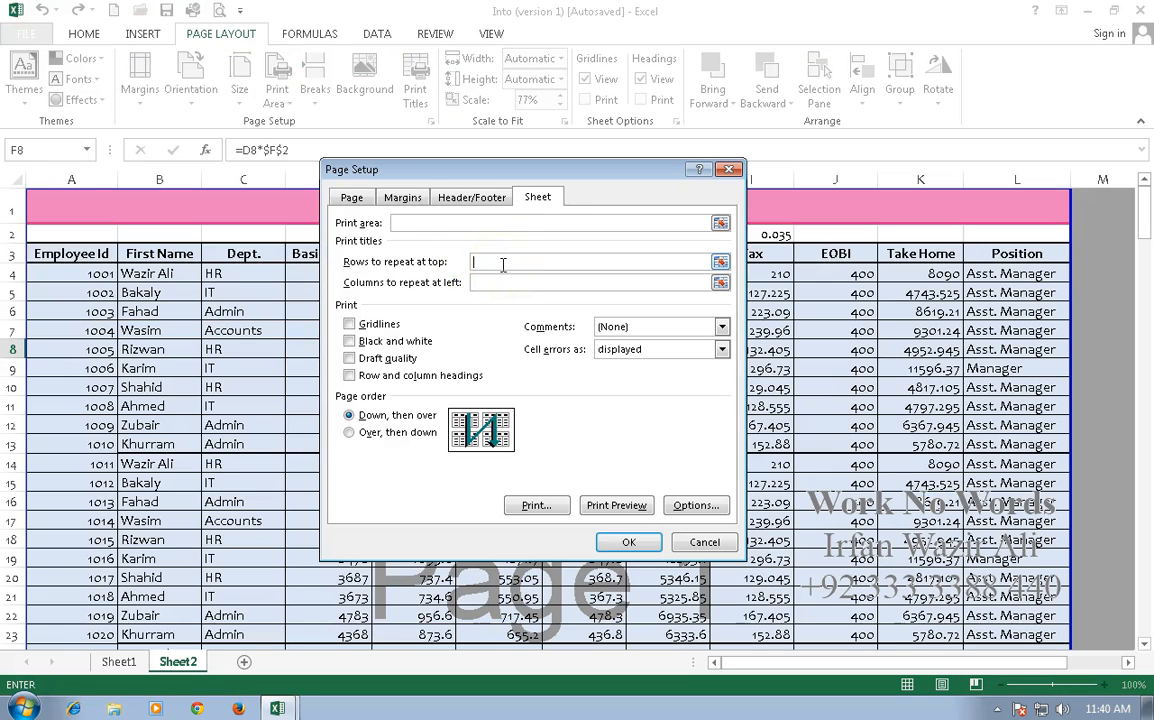
left_click_drag(14, 210, 13, 253)
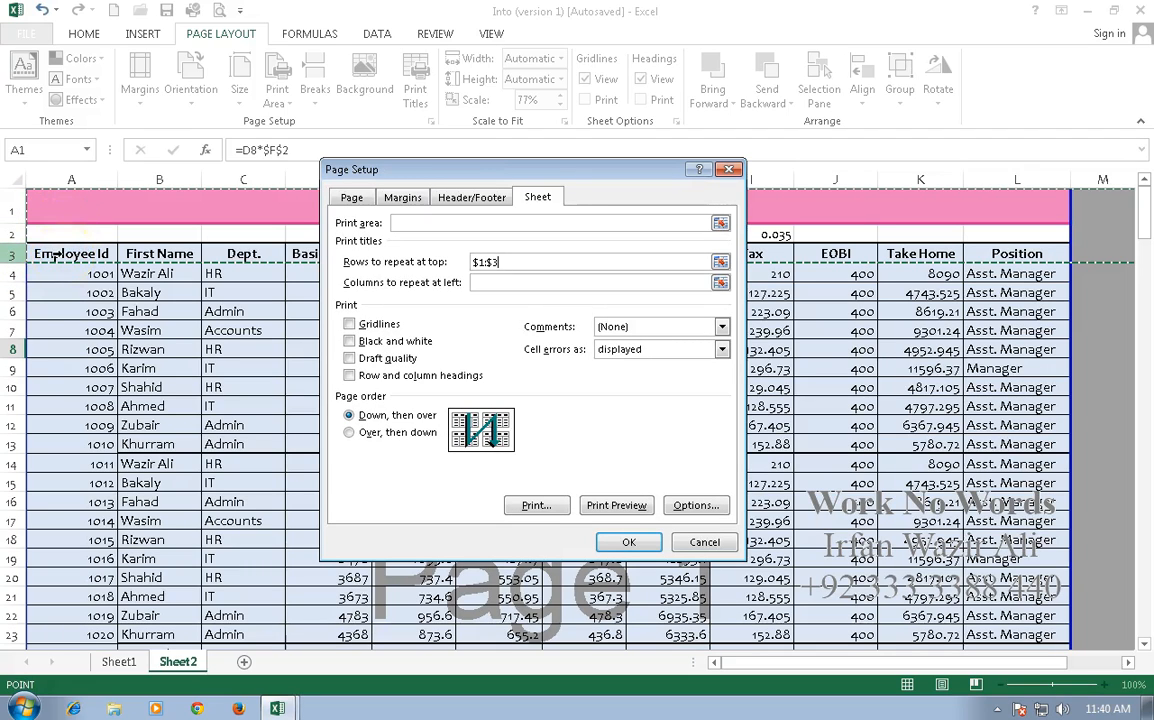
left_click(614, 508)
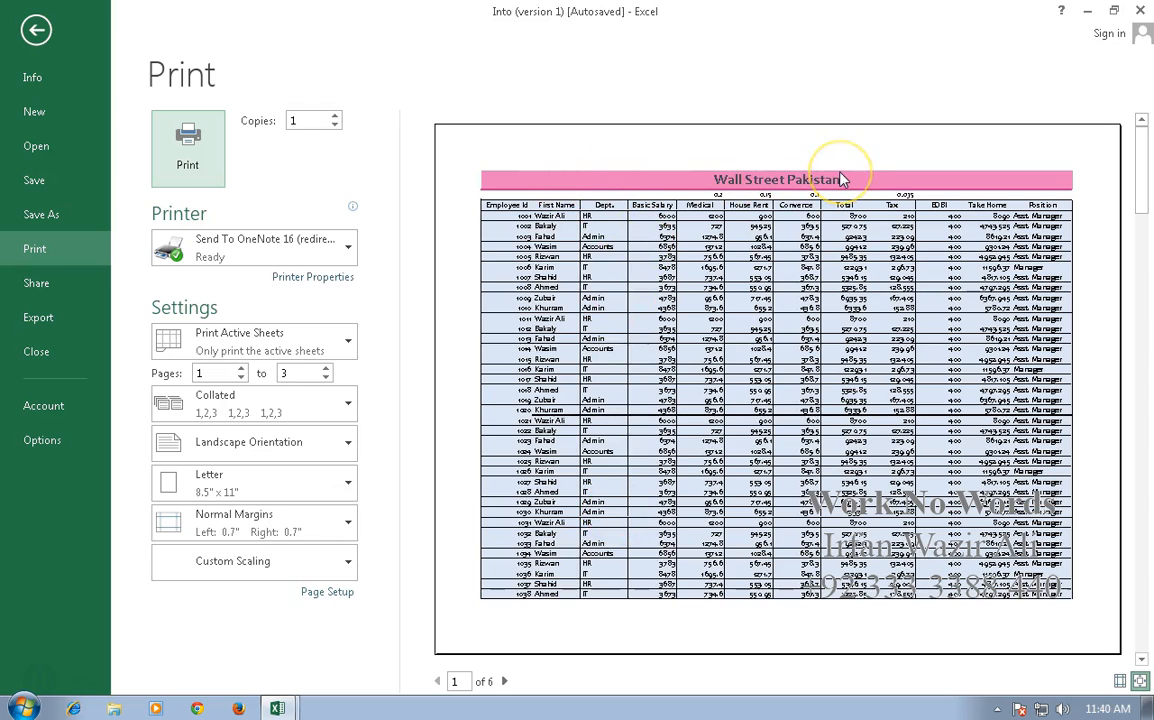
Step: Check the repeated heading rows on pages 1 through 6 of the print preview and return to the worksheet
left_click(504, 681)
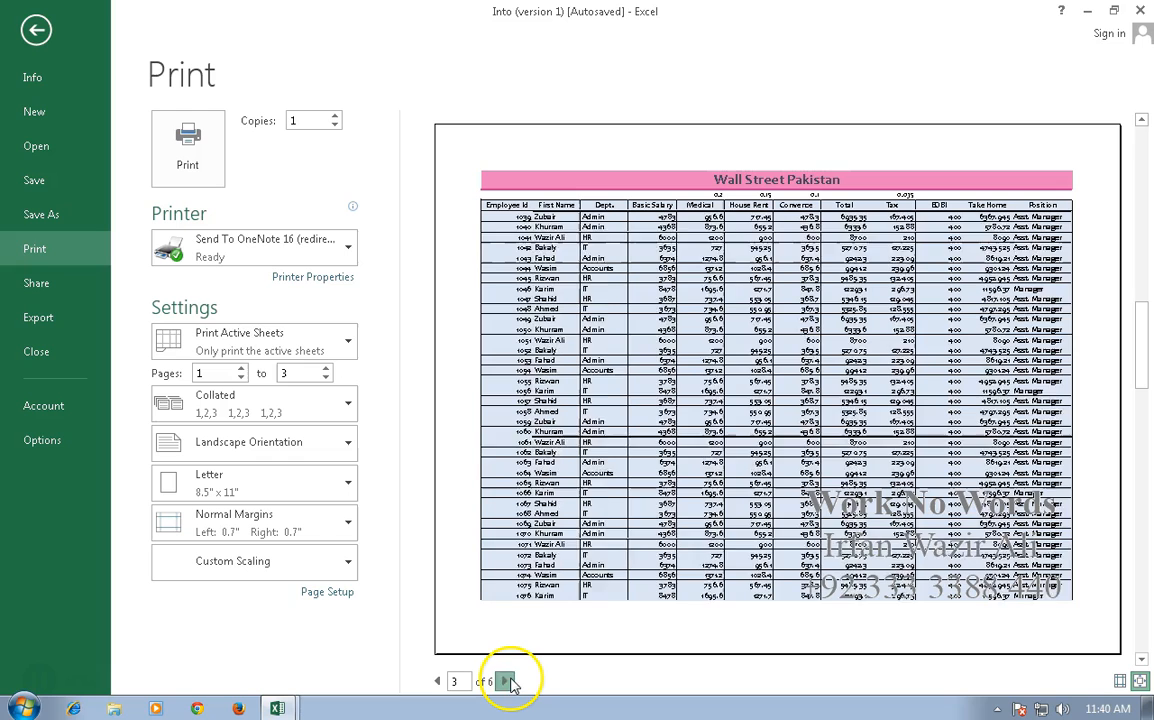
left_click(504, 681)
left_click(504, 681)
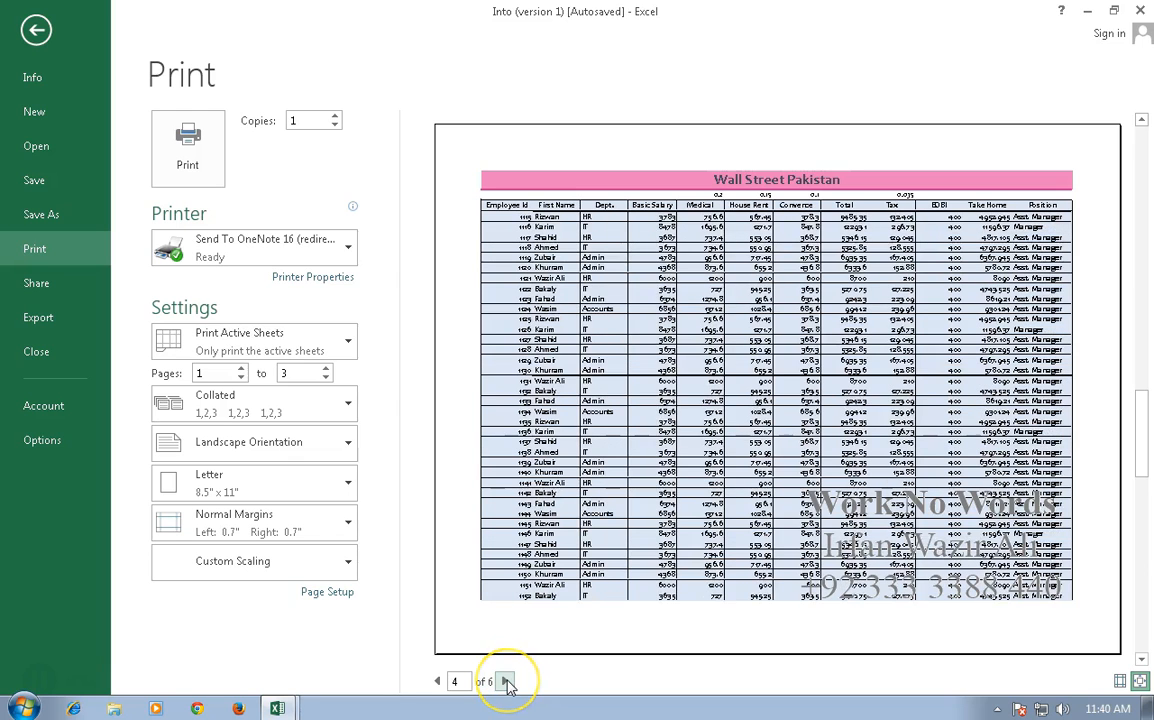
left_click(504, 681)
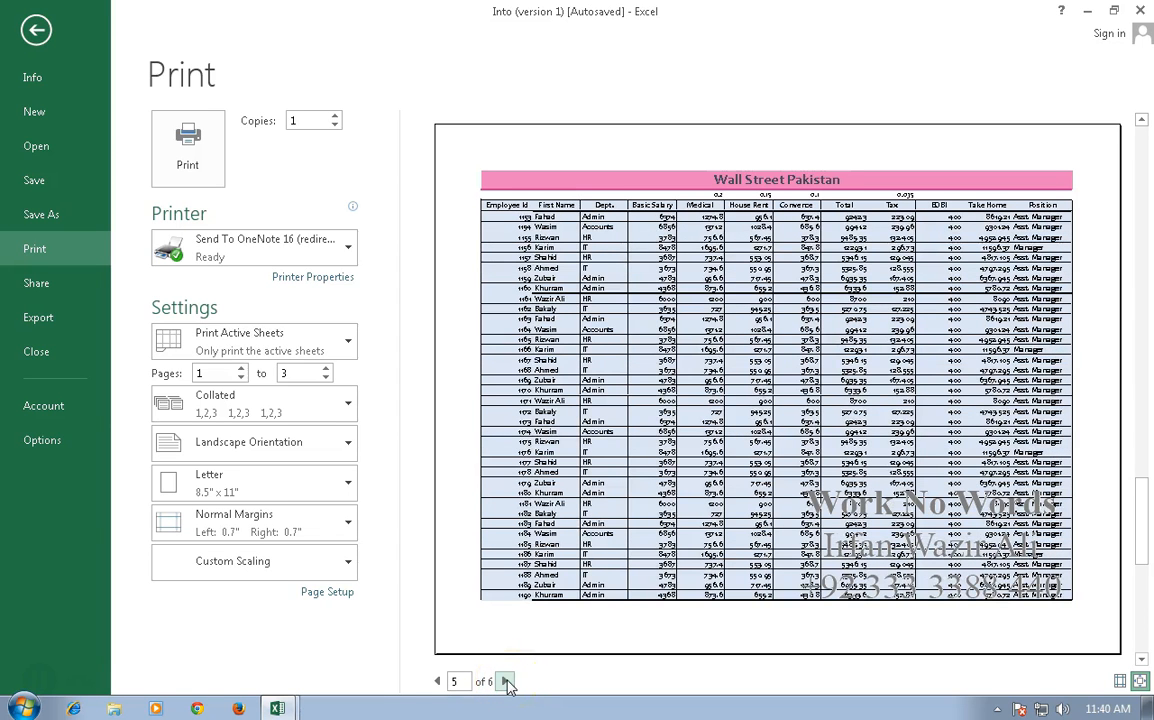
left_click(505, 681)
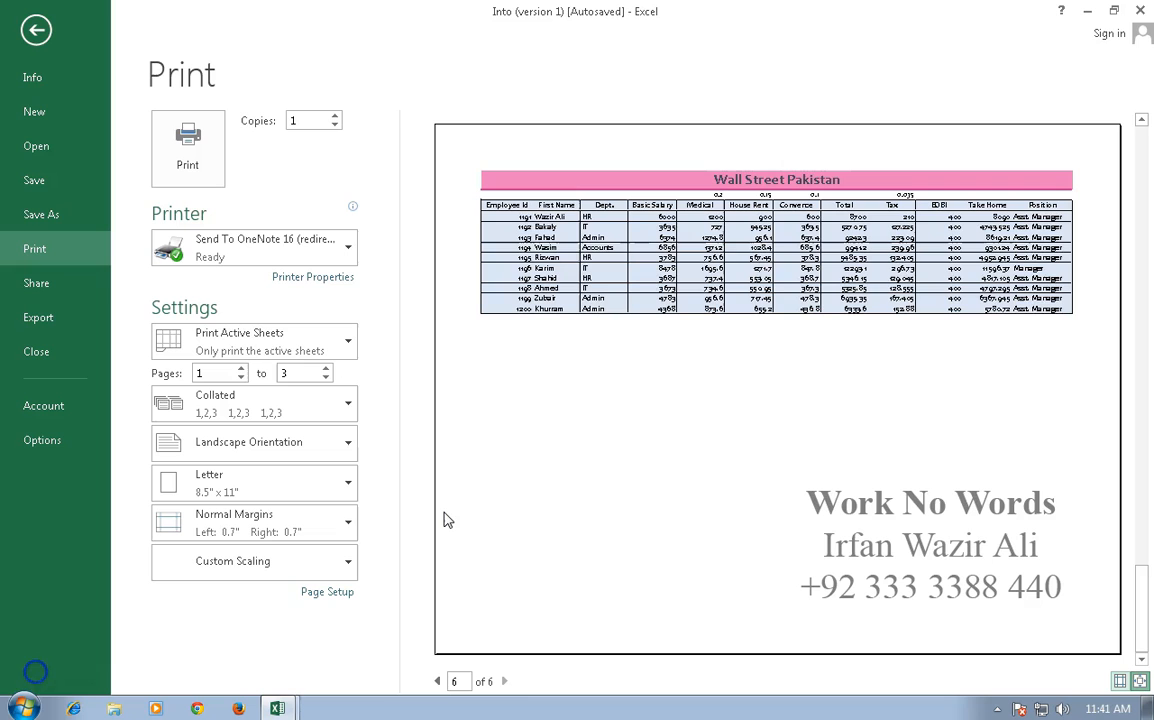
left_click(36, 30)
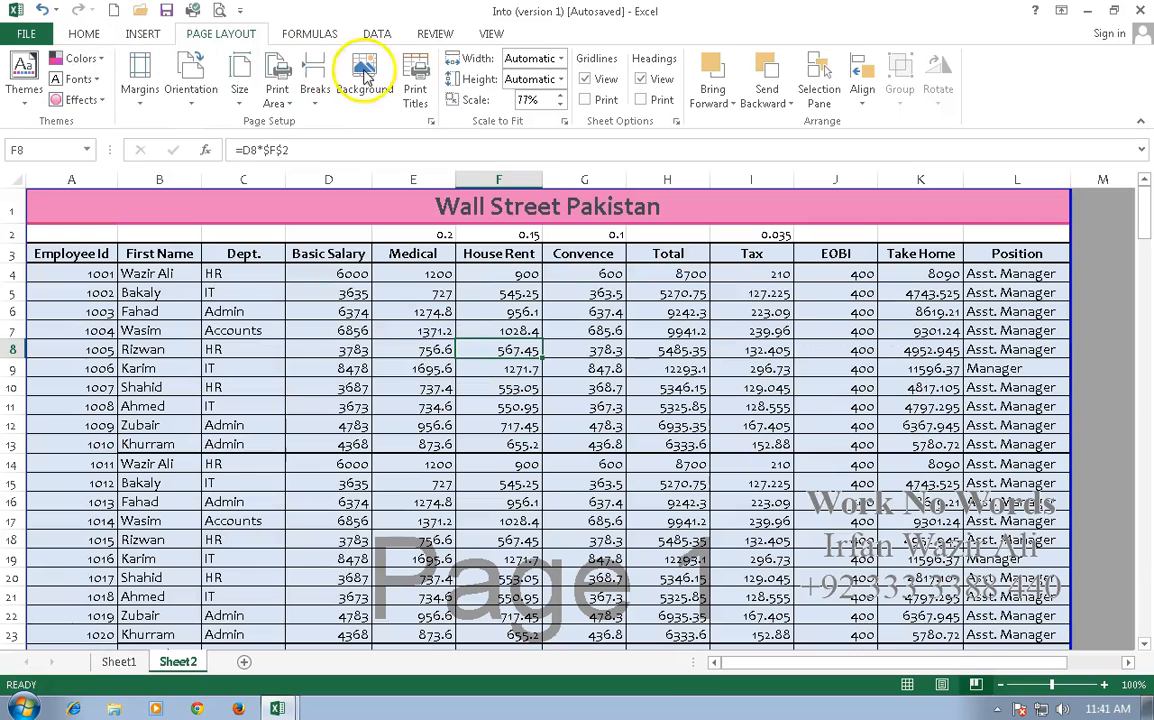
Step: Clear the rows to repeat at top from the print titles and select cell D6
left_click(414, 82)
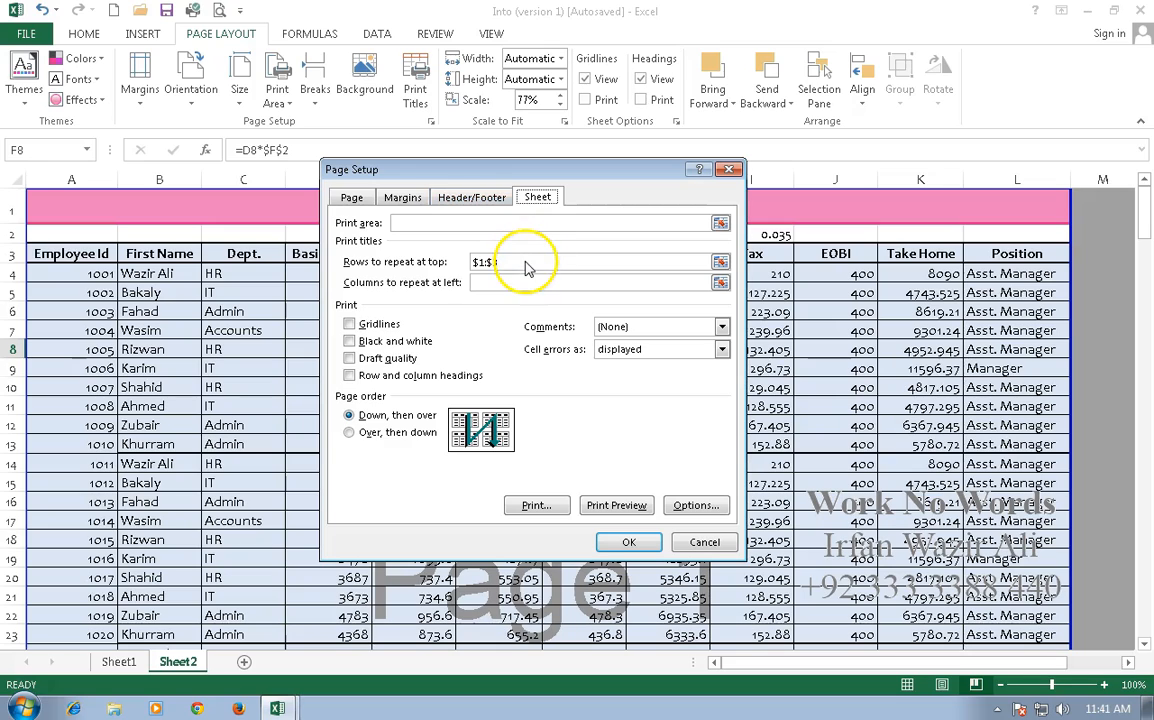
left_click_drag(505, 262, 474, 262)
key("BackSpace")
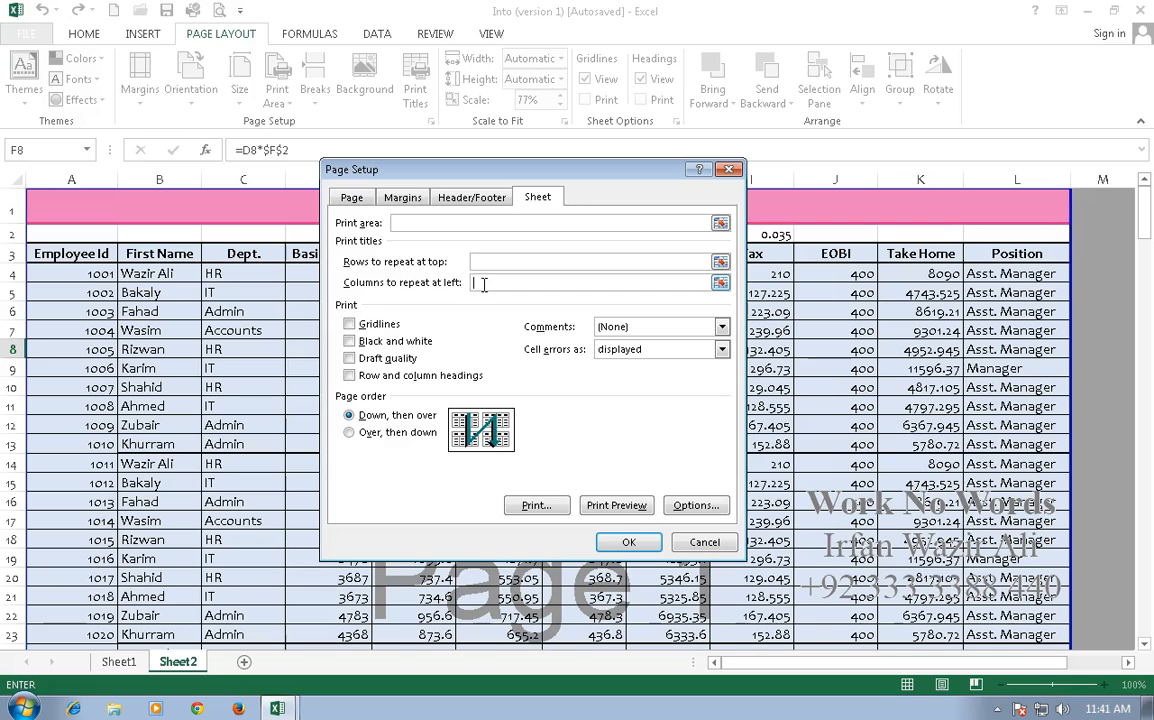
left_click(638, 548)
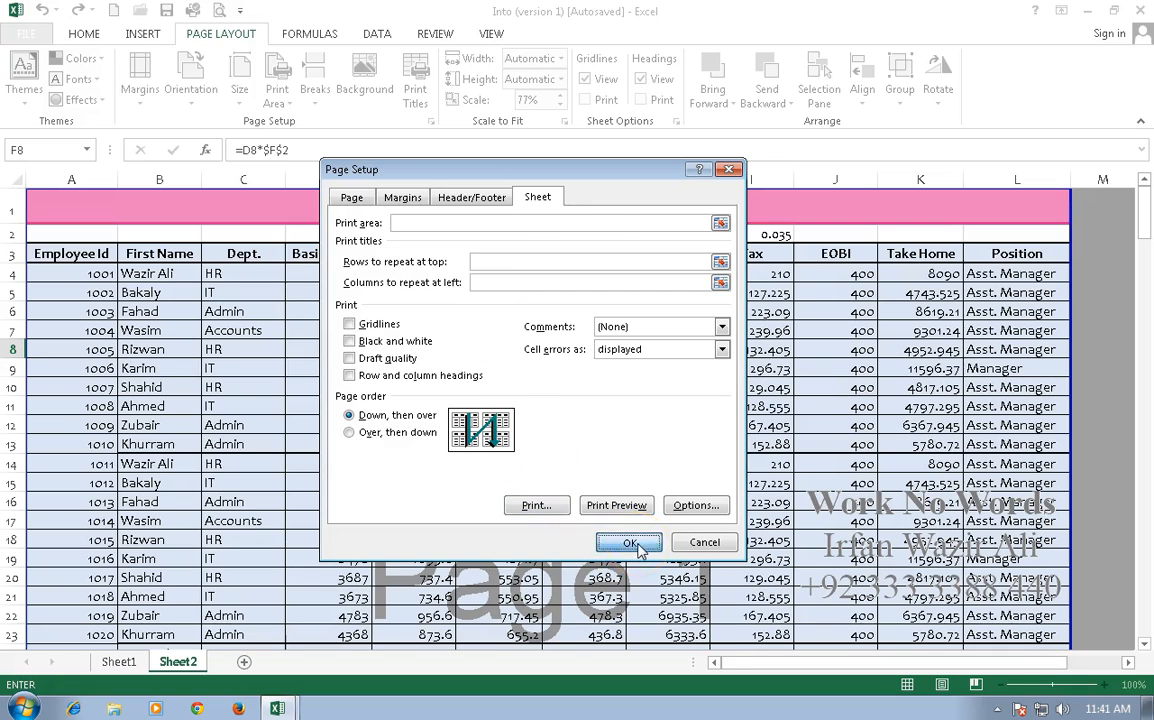
left_click(327, 311)
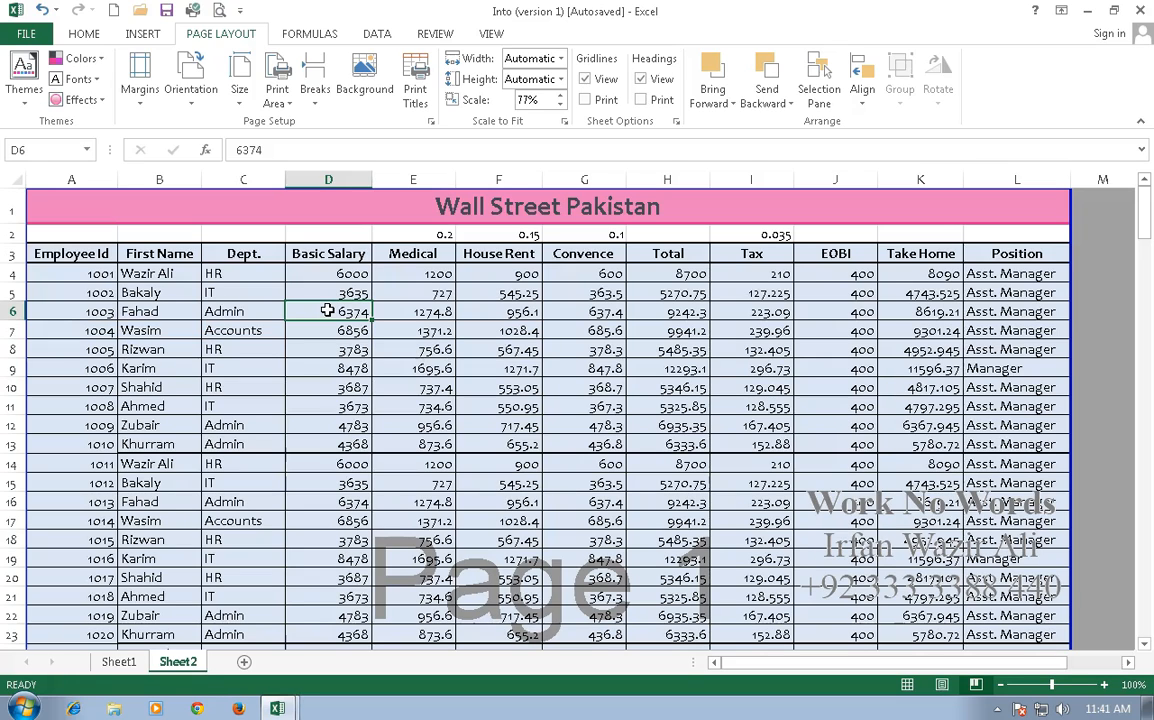
Step: Insert a page break above row 24, so page 1 ends with employee 1020, and check where it falls
left_click_drag(90, 211, 806, 636)
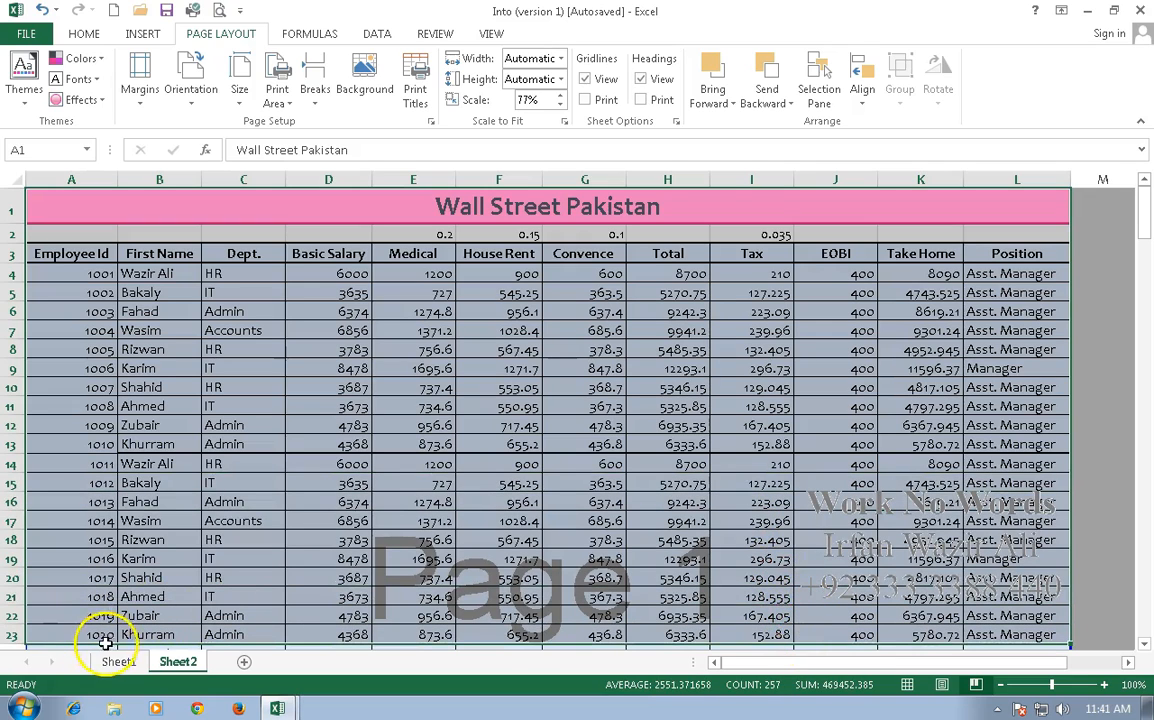
scroll(243, 477, "down", 3)
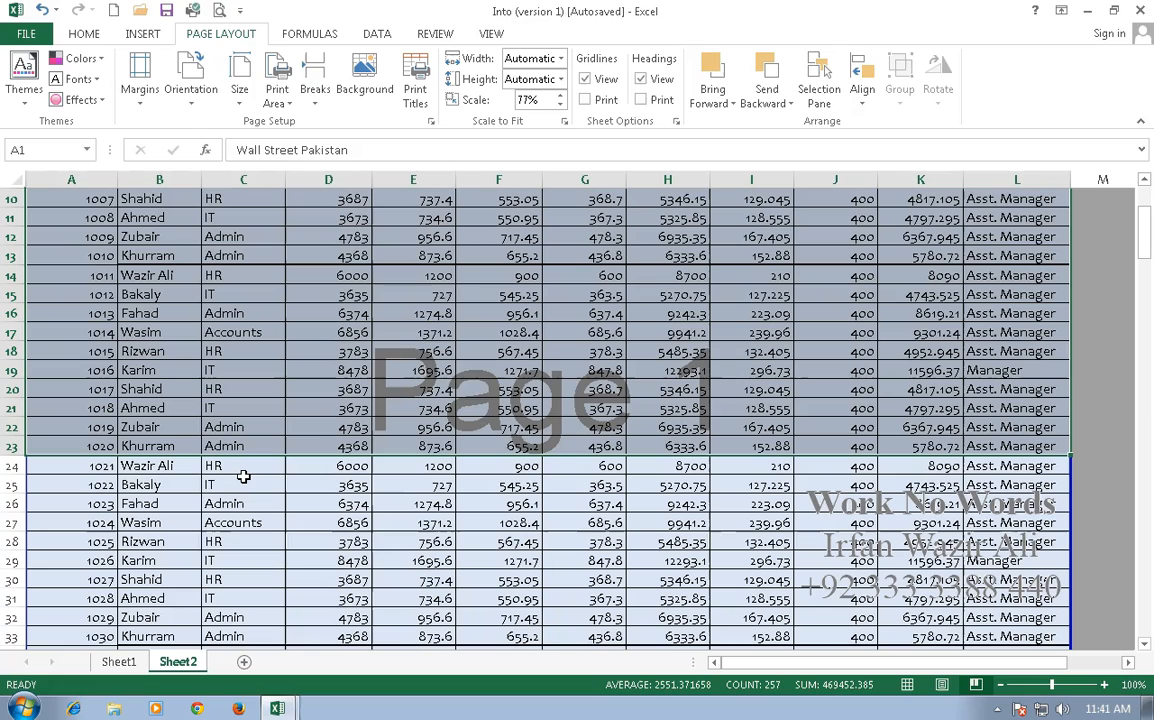
left_click(64, 468)
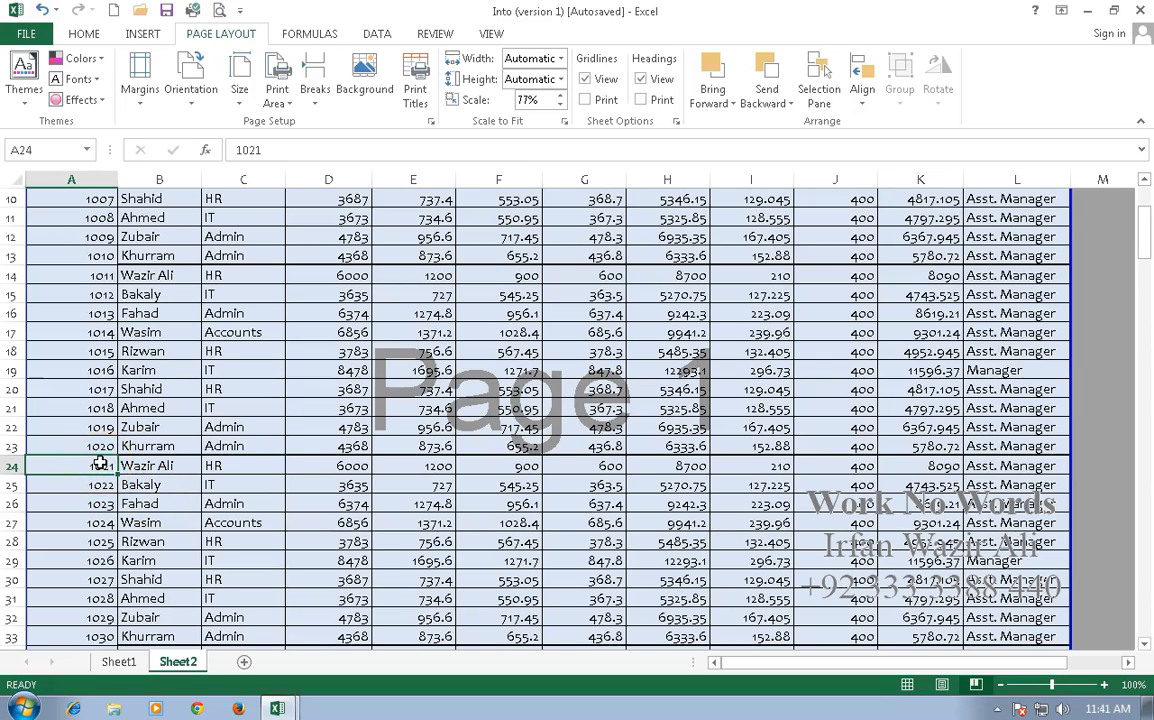
left_click(314, 95)
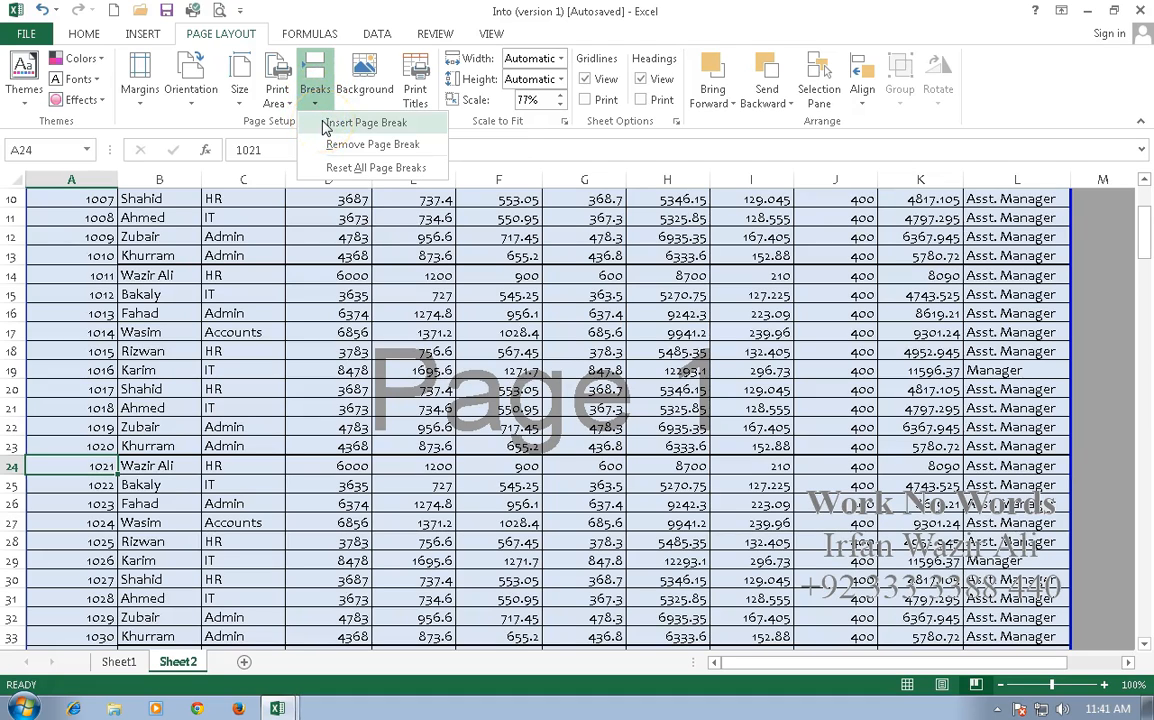
left_click(324, 124)
left_click(165, 508)
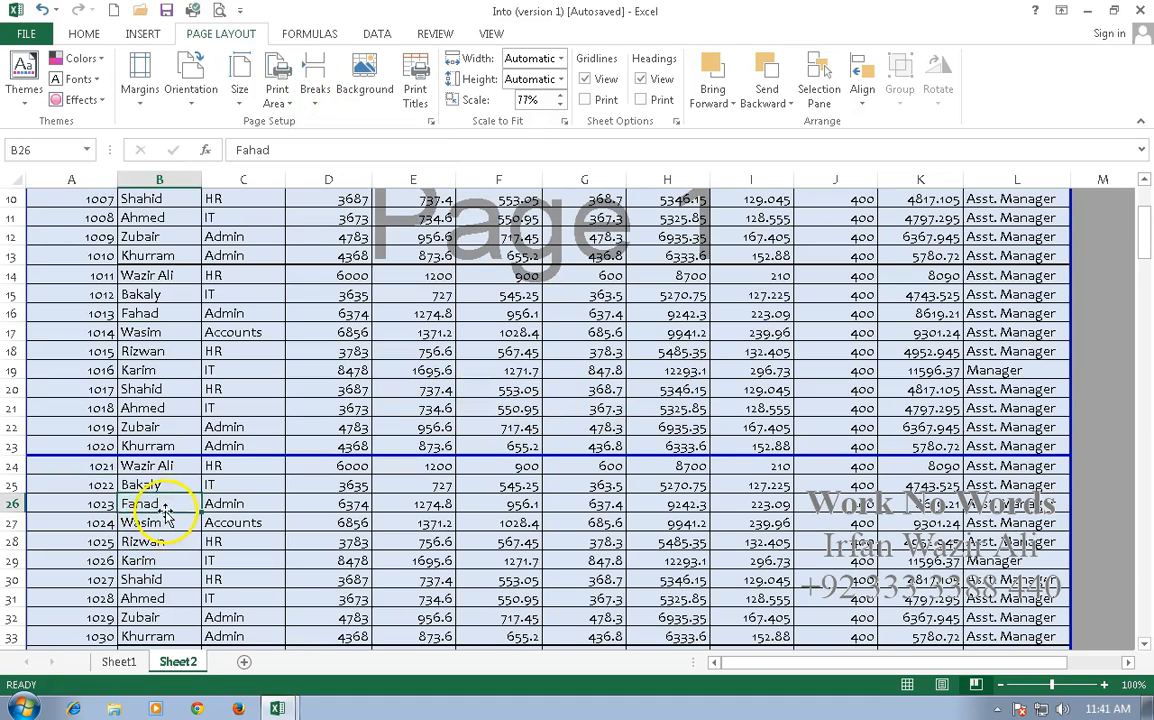
scroll(178, 507, "up", 1)
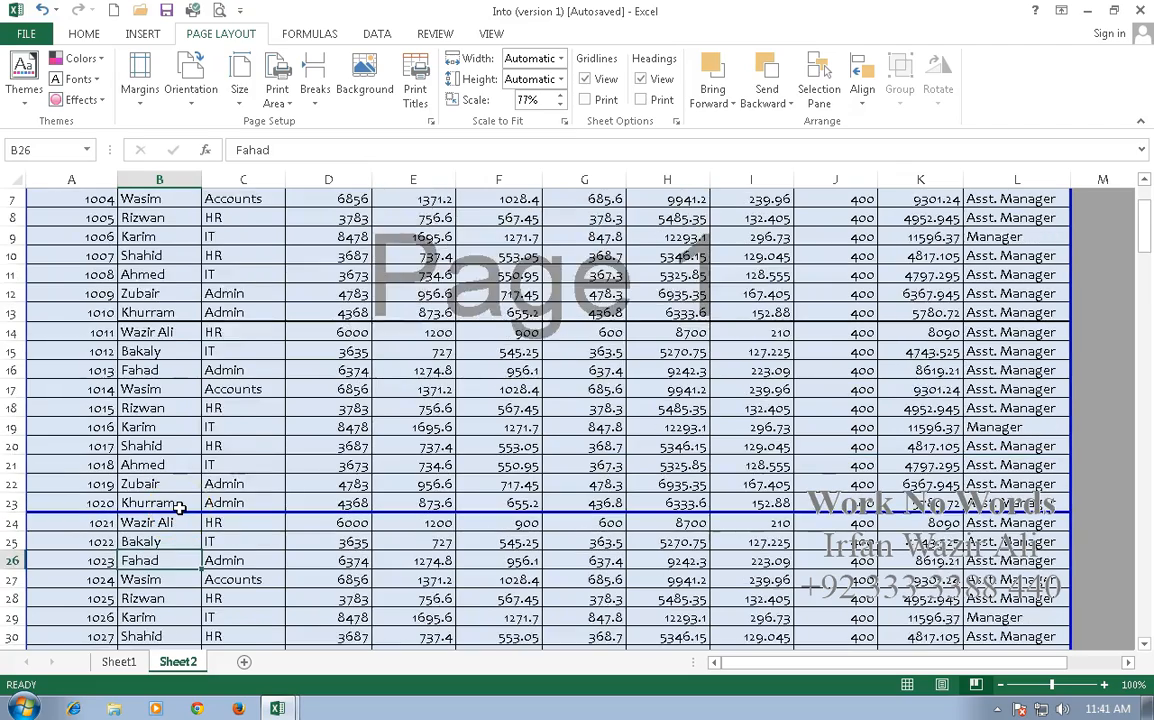
scroll(178, 507, "up", 1)
scroll(178, 507, "down", 1)
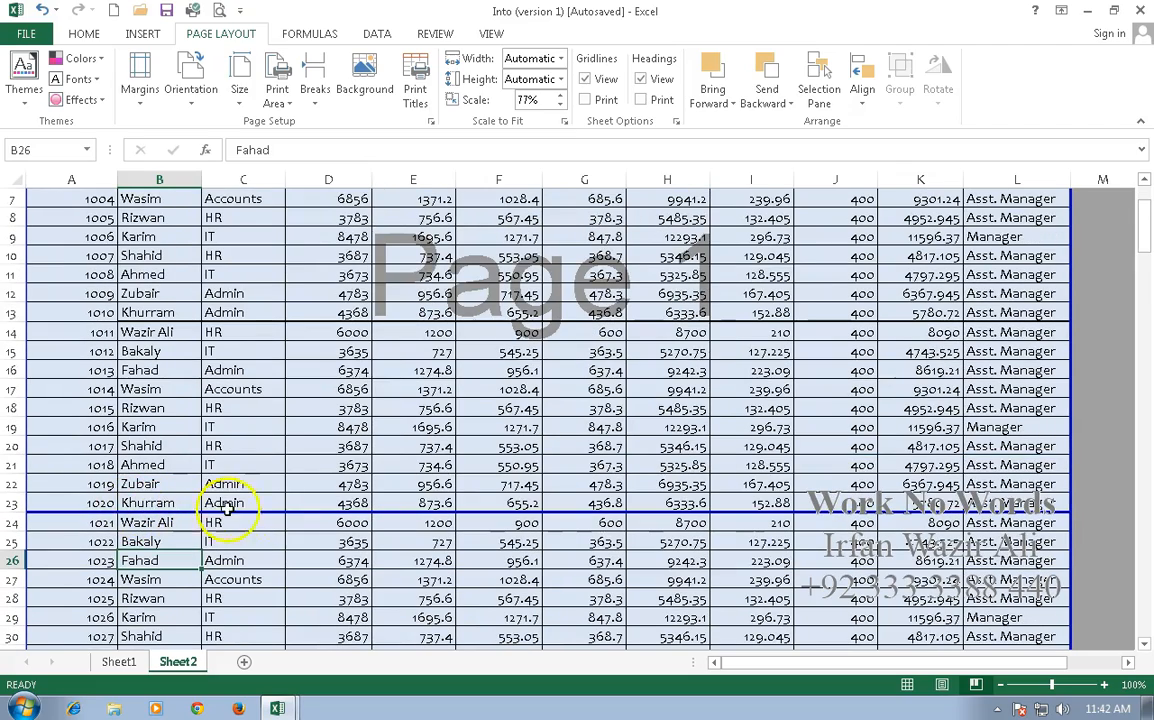
scroll(445, 432, "up", 1)
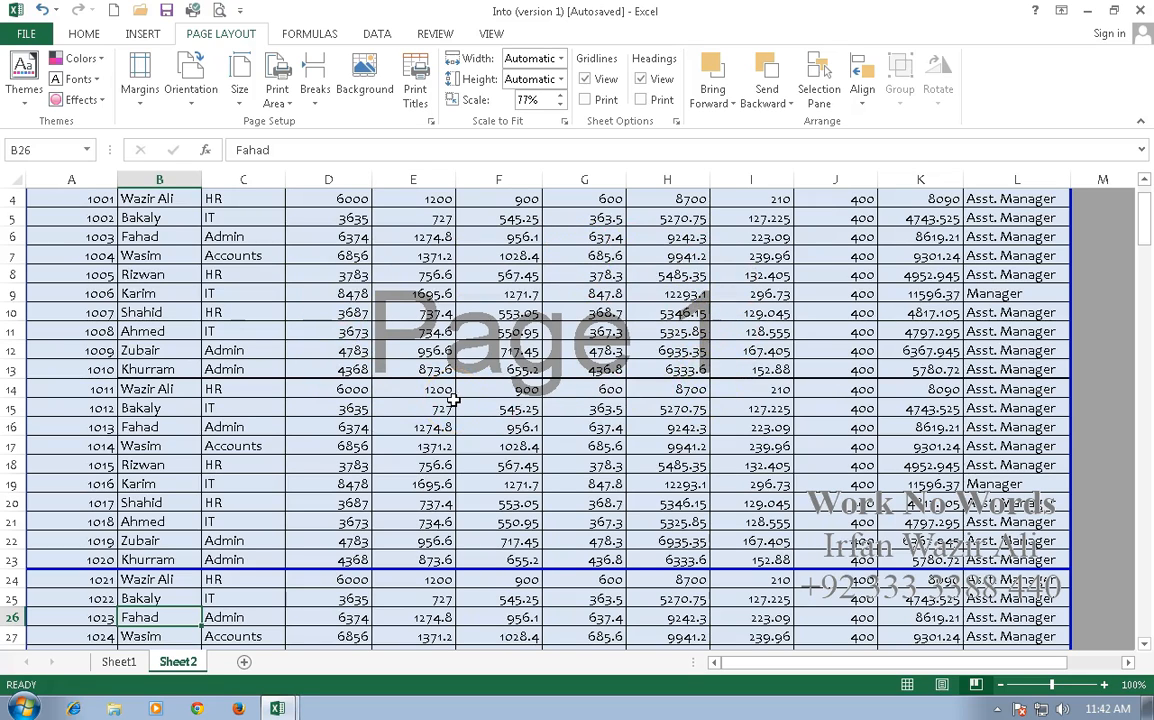
scroll(453, 399, "up", 1)
Step: Insert a page break above row 54, where employee 1051 starts, and review the pages around it
scroll(453, 399, "down", 3)
scroll(453, 399, "down", 6)
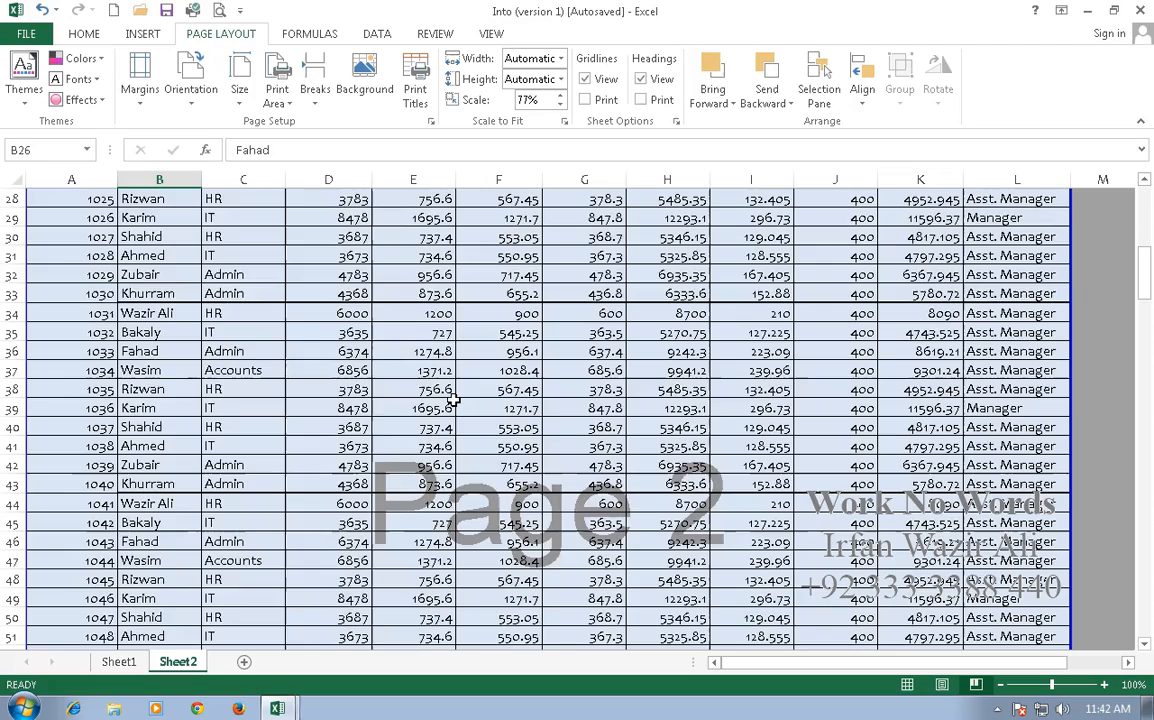
scroll(453, 399, "down", 2)
scroll(453, 398, "down", 3)
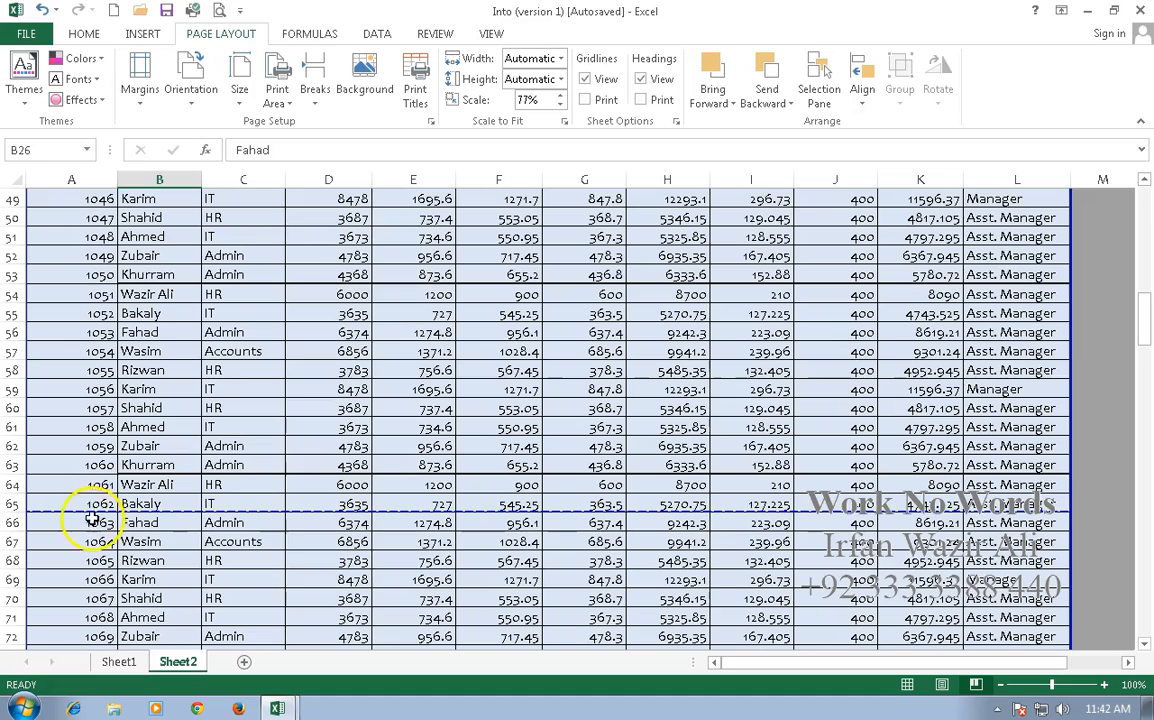
left_click(80, 294)
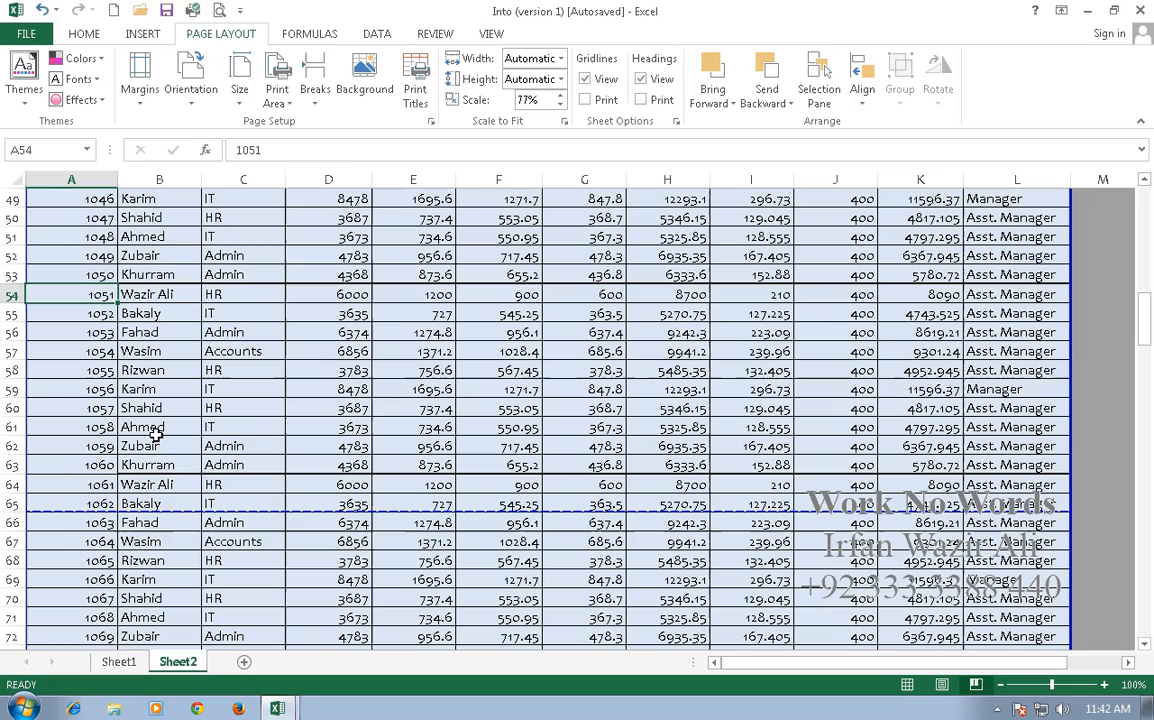
left_click(316, 100)
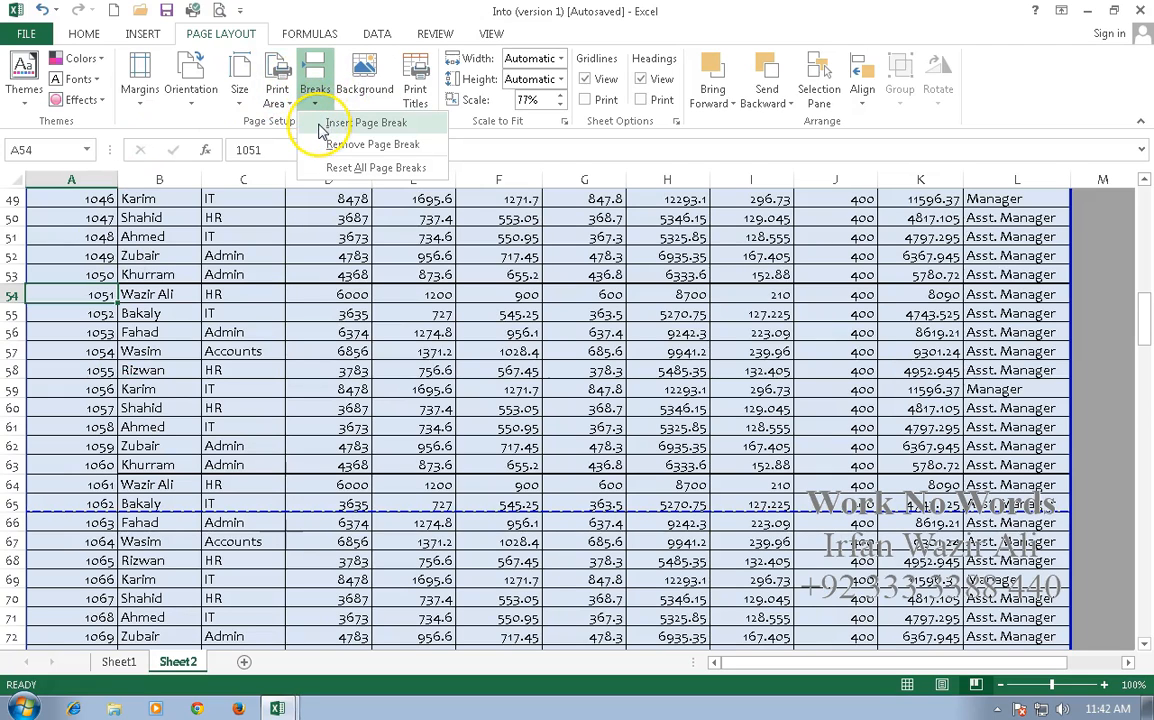
left_click(340, 122)
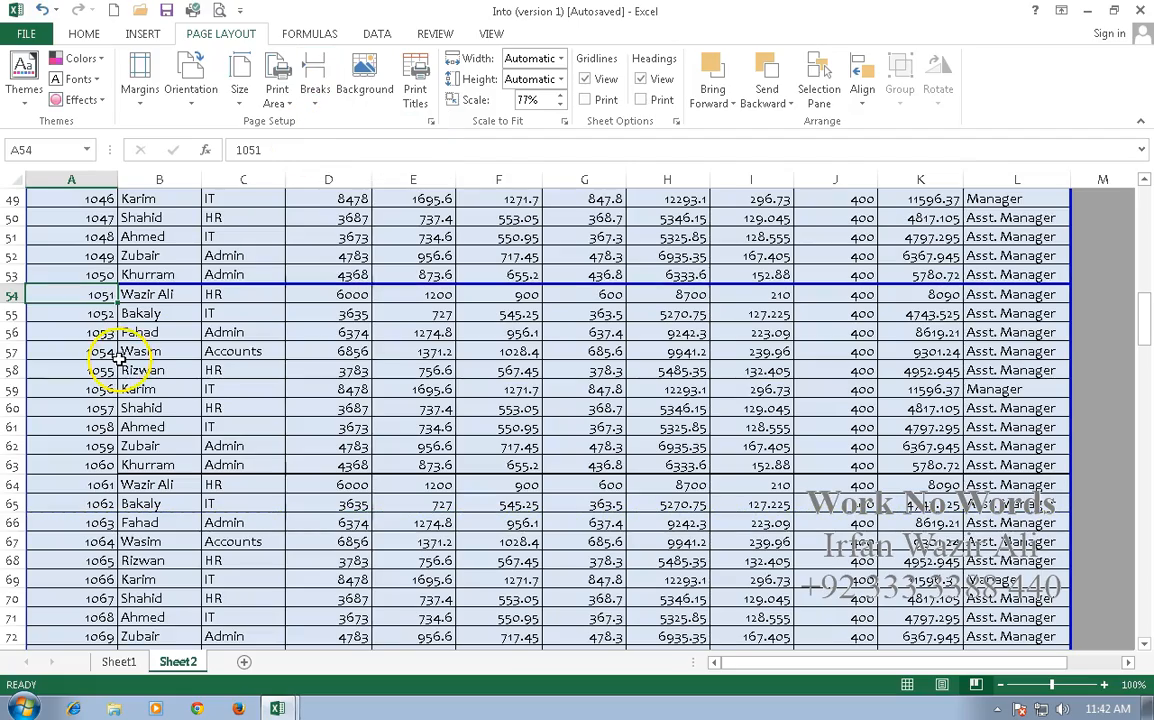
scroll(118, 358, "up", 6)
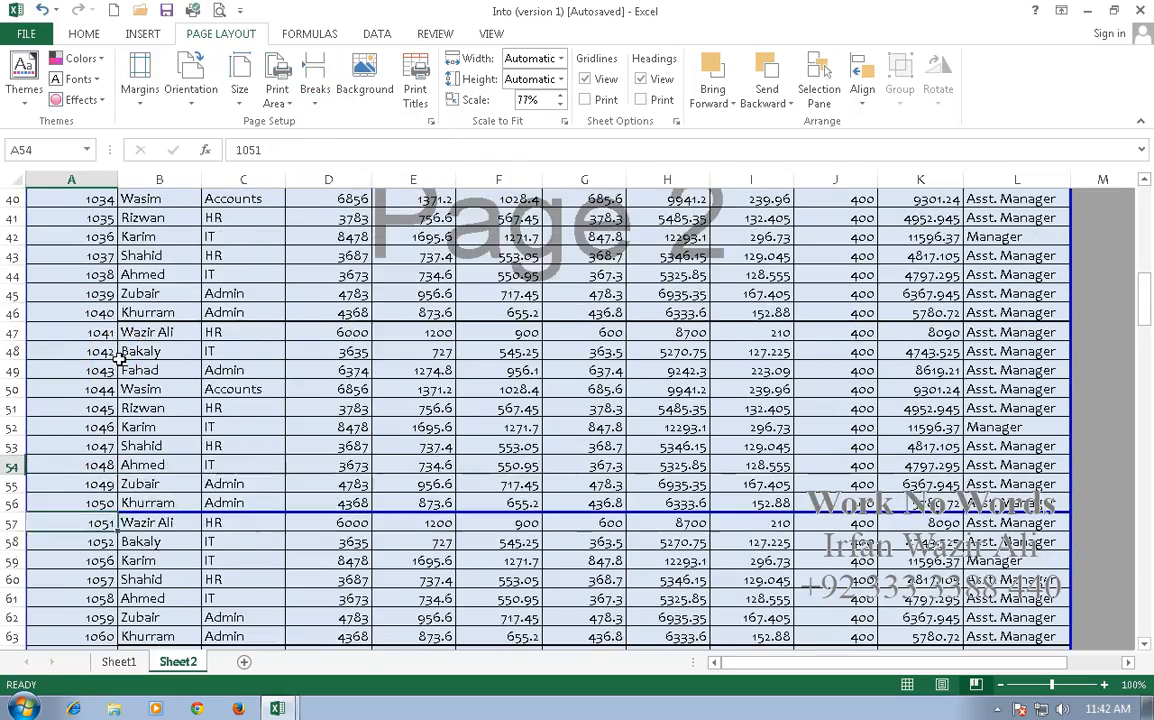
scroll(118, 358, "down", 7)
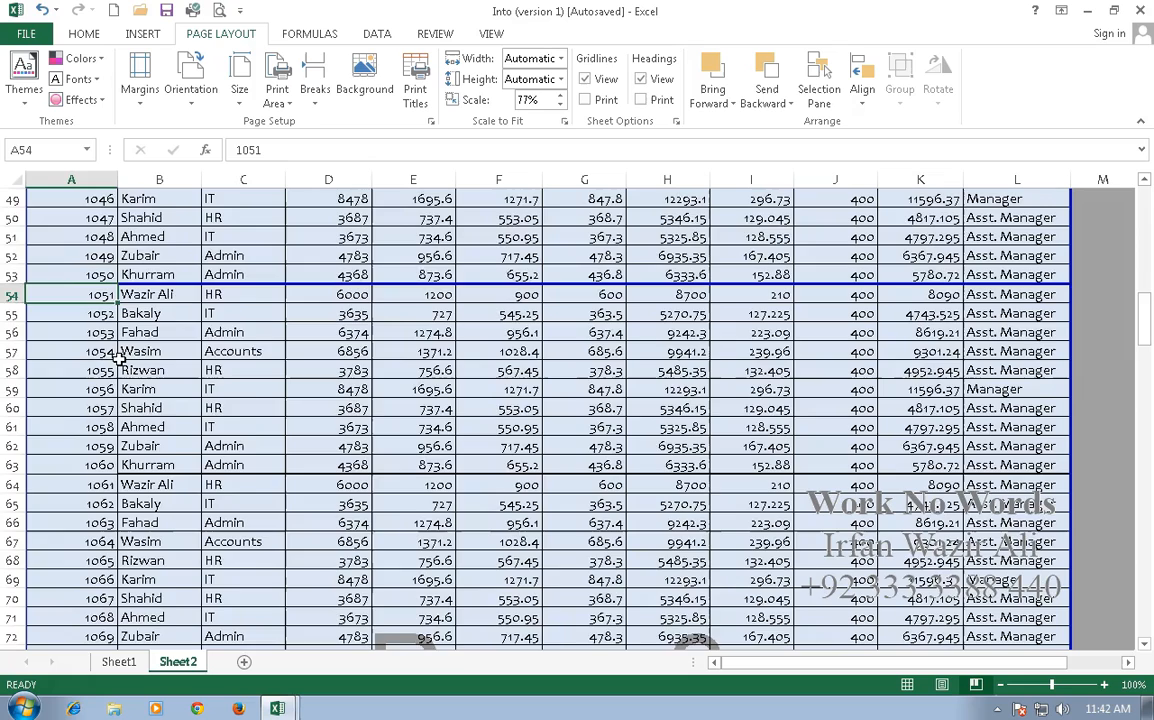
scroll(118, 358, "down", 2)
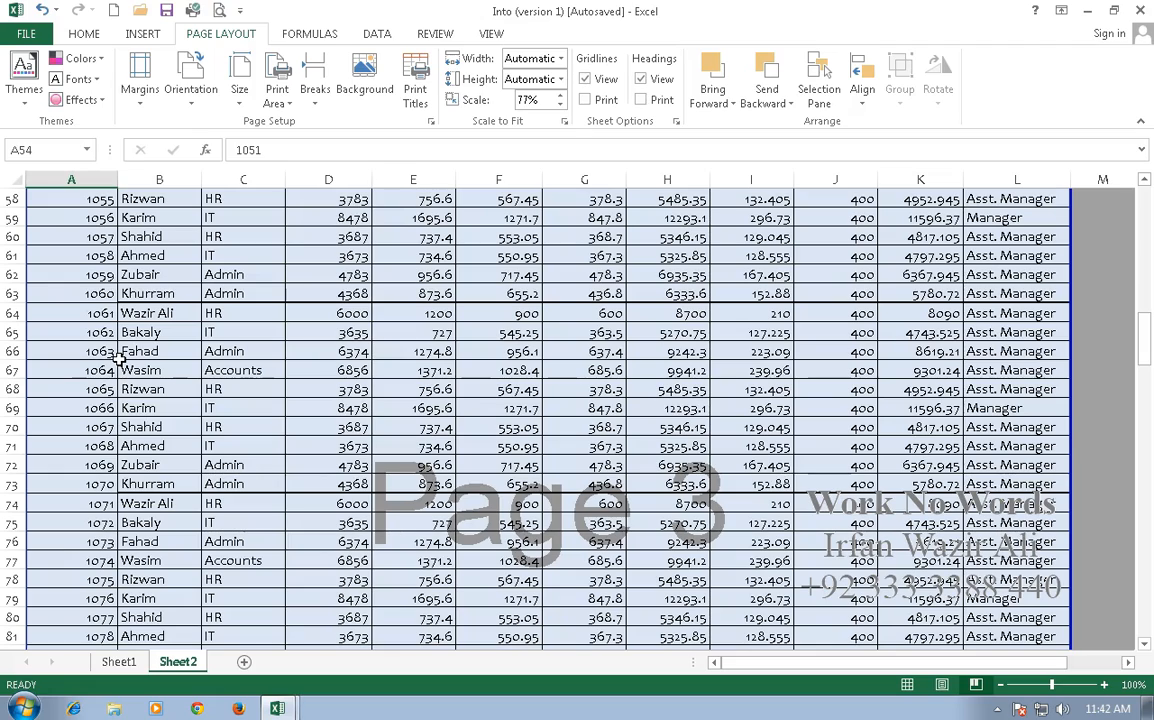
Step: Remove the manual page break above row 54
scroll(118, 358, "up", 4)
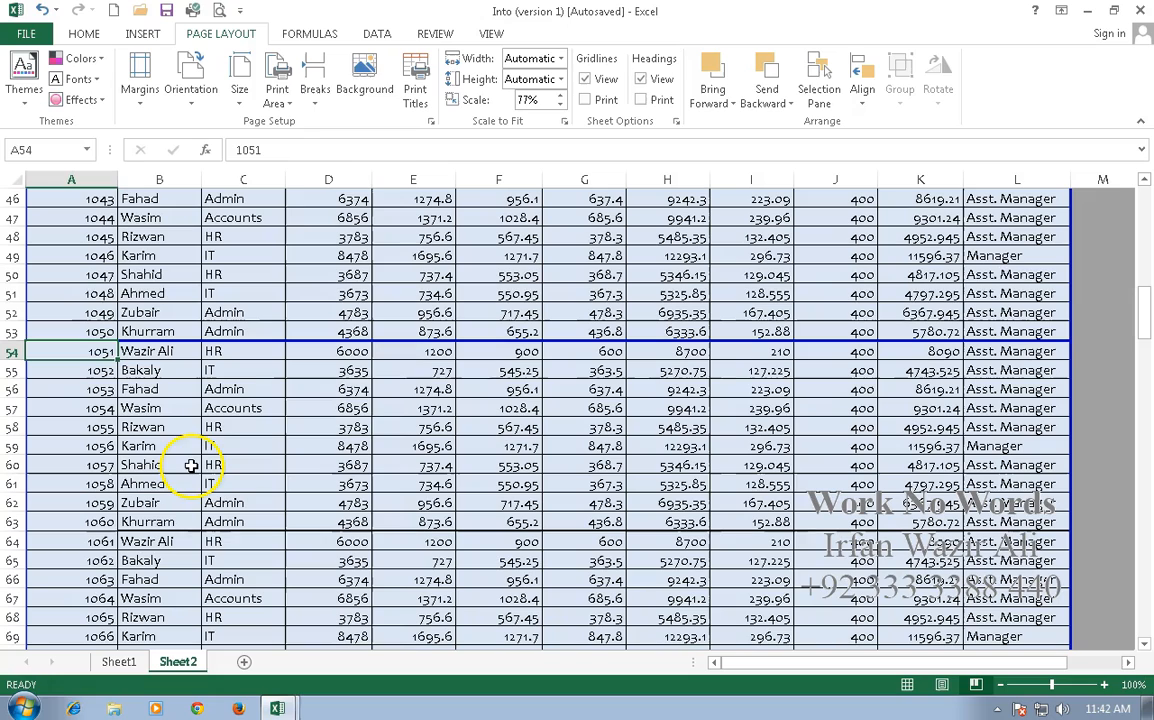
left_click(315, 108)
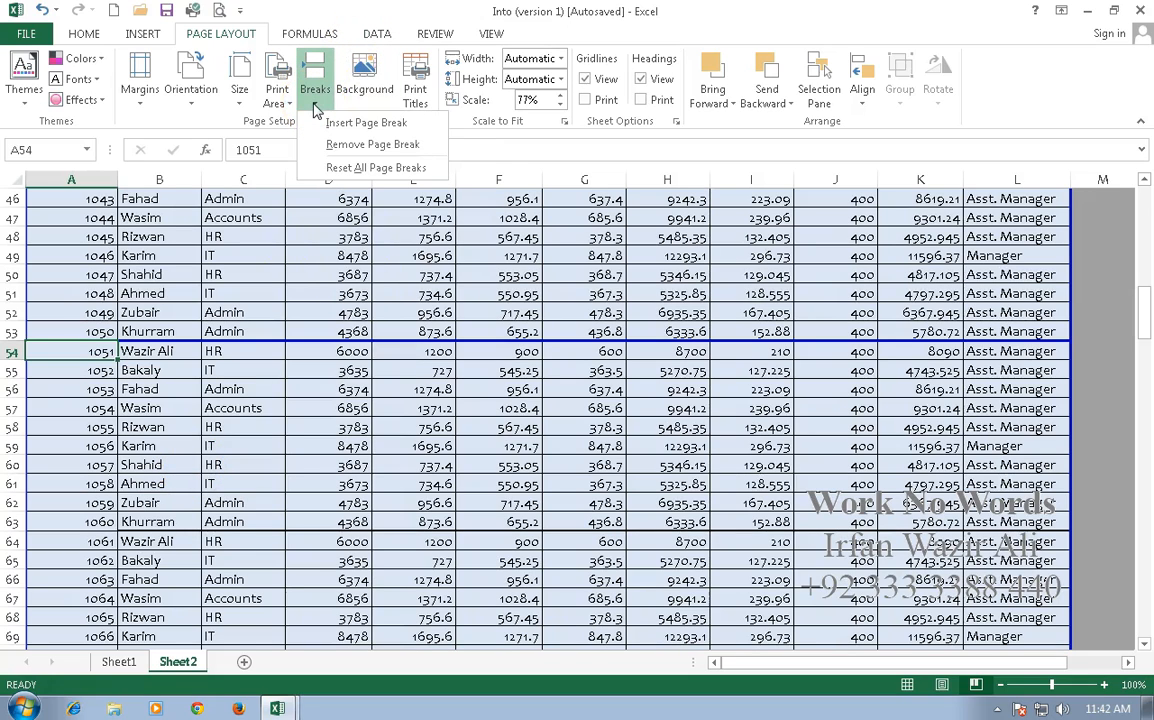
left_click(314, 144)
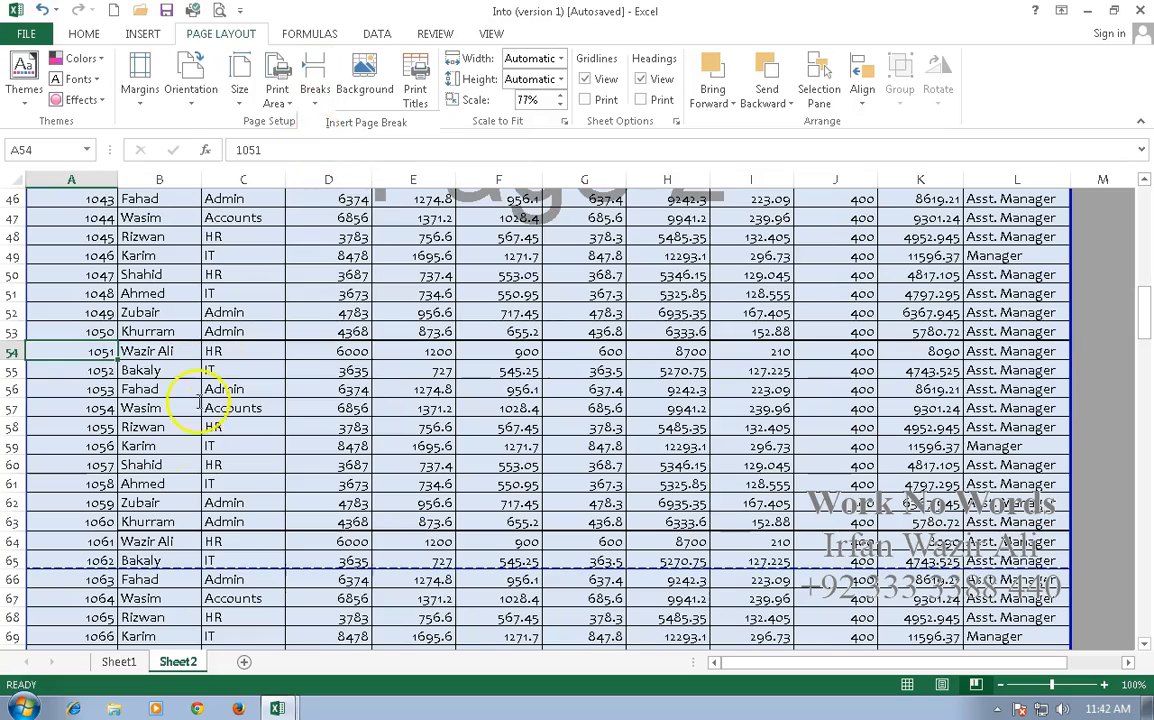
Step: Remove the manual page break above row 24 and check the rows of page 1
scroll(189, 435, "up", 8)
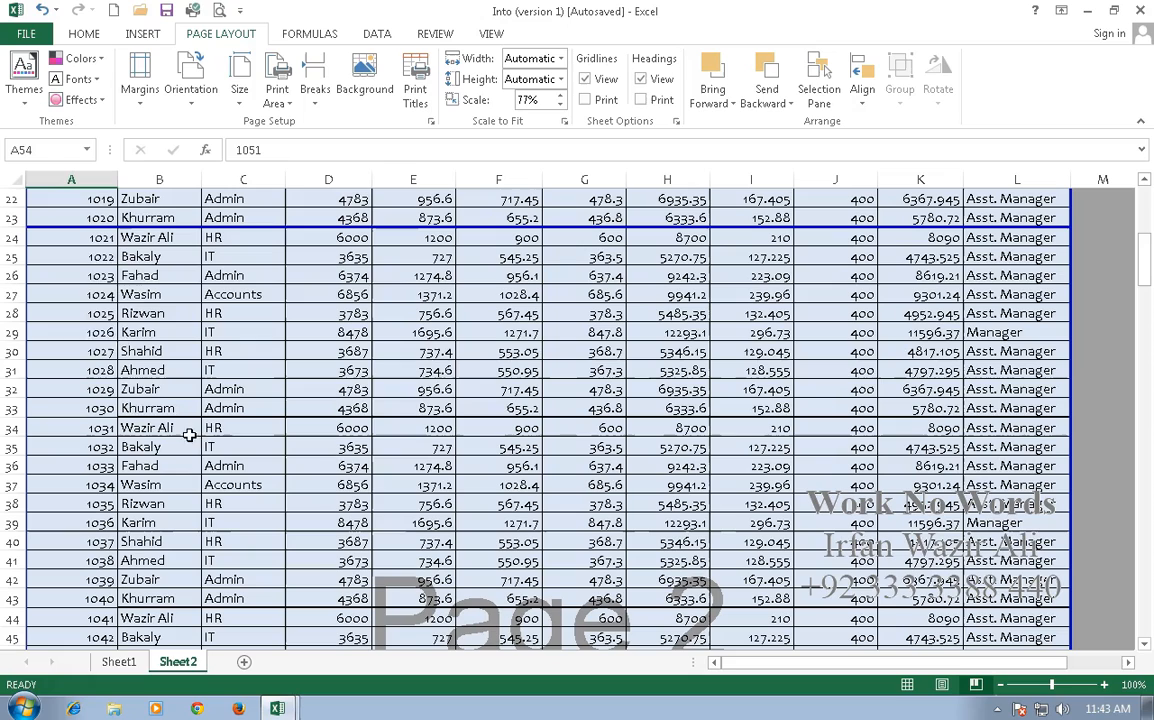
left_click(90, 236)
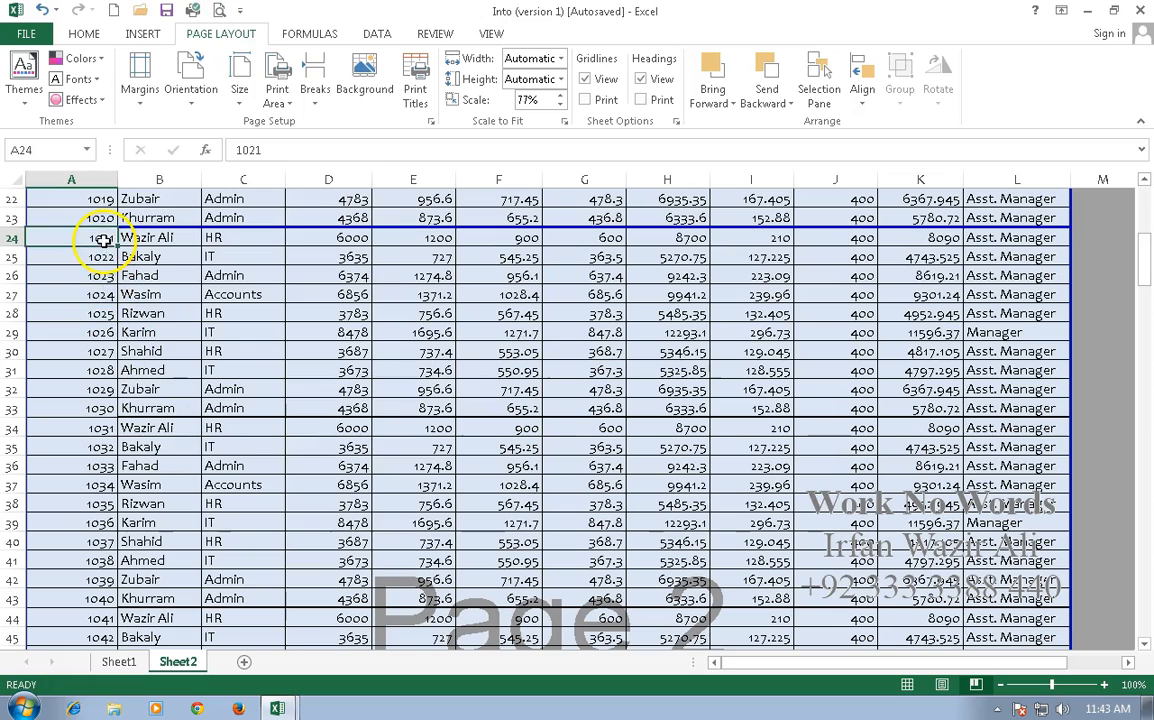
left_click(316, 100)
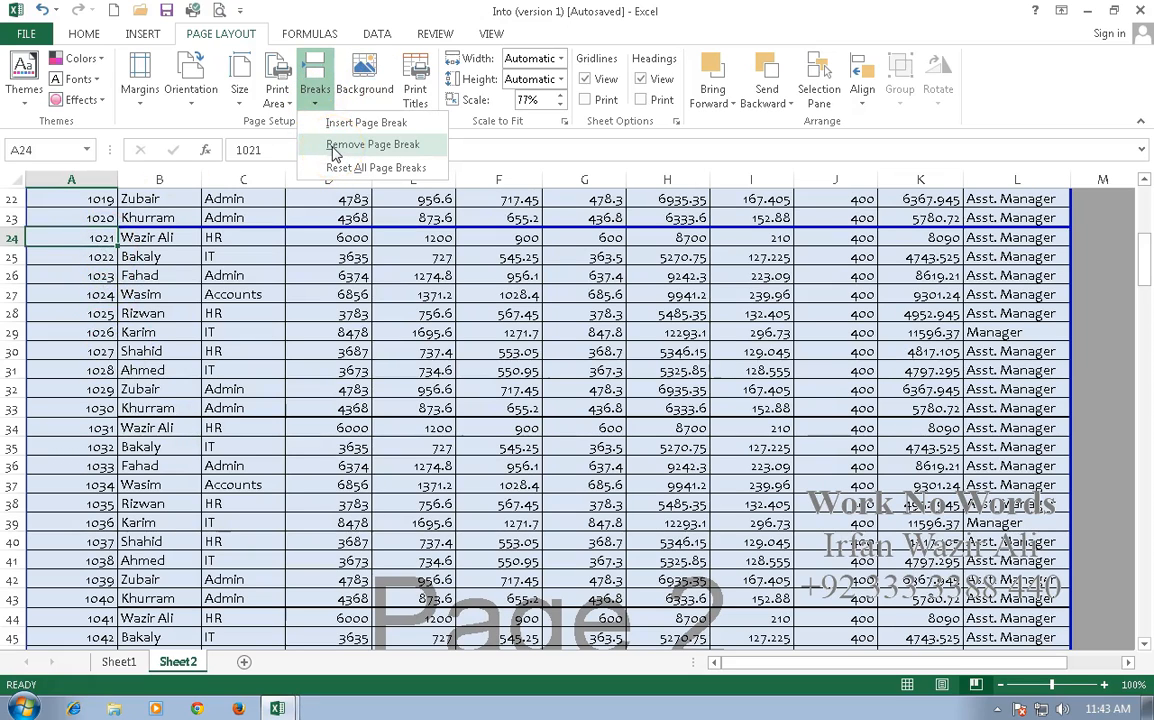
left_click(334, 146)
scroll(245, 360, "up", 3)
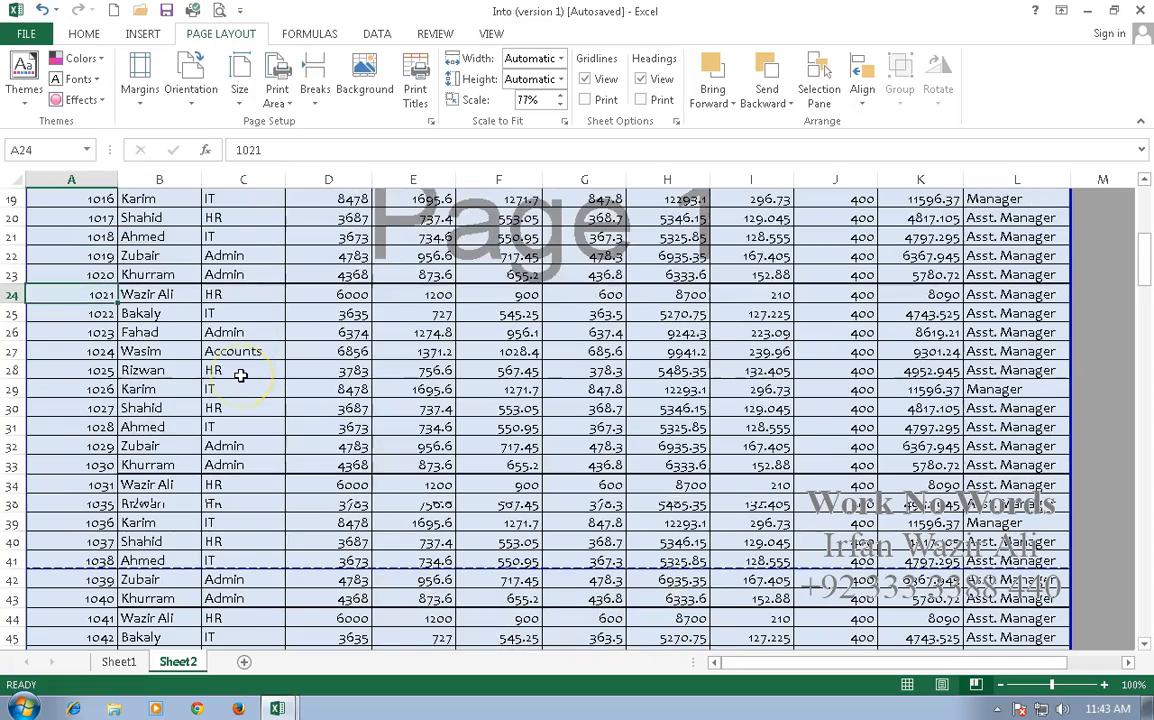
scroll(240, 374, "up", 2)
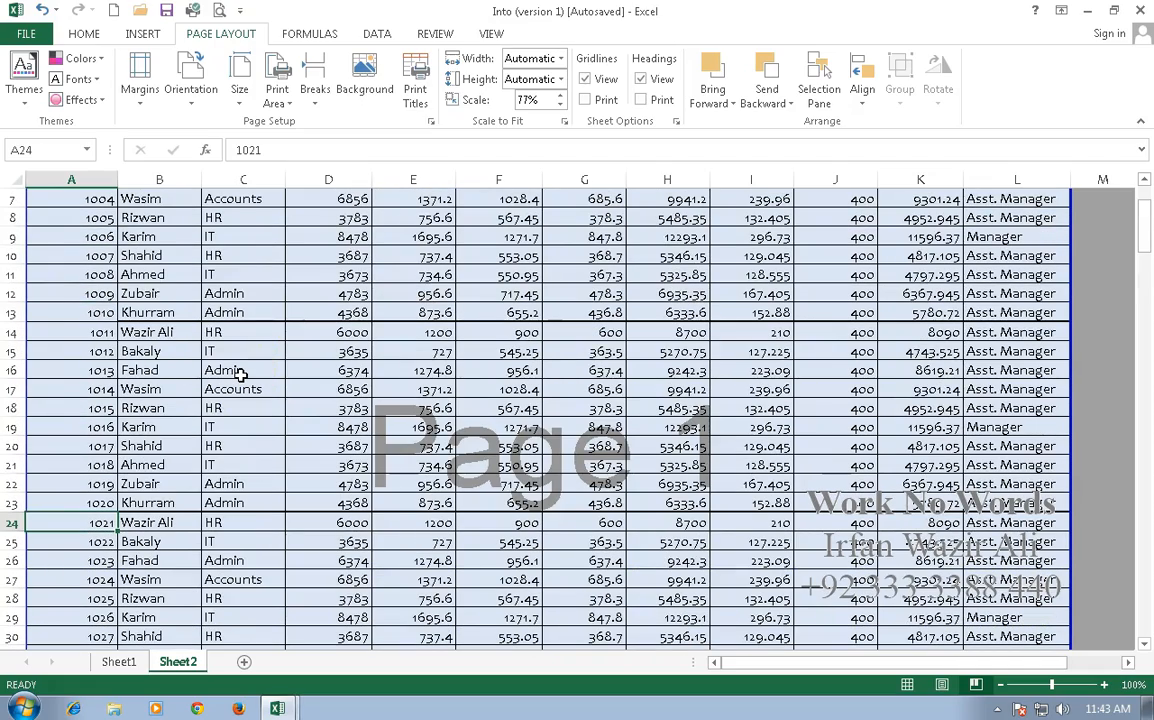